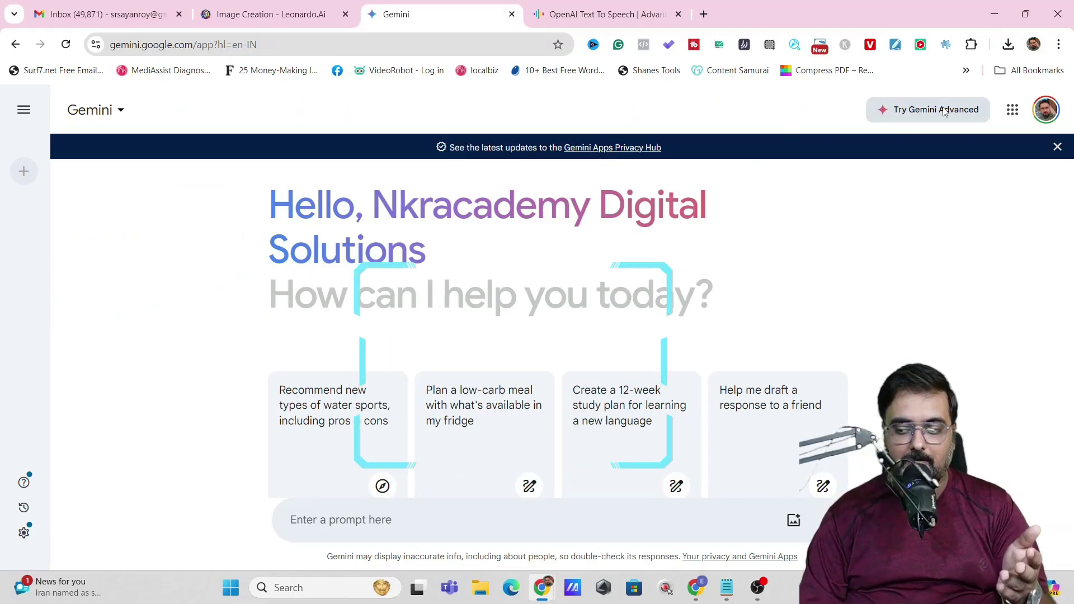
Ask Gemini for a short story about a boy walking a street, in a jungle, and playing football.
mouse_move(528, 580)
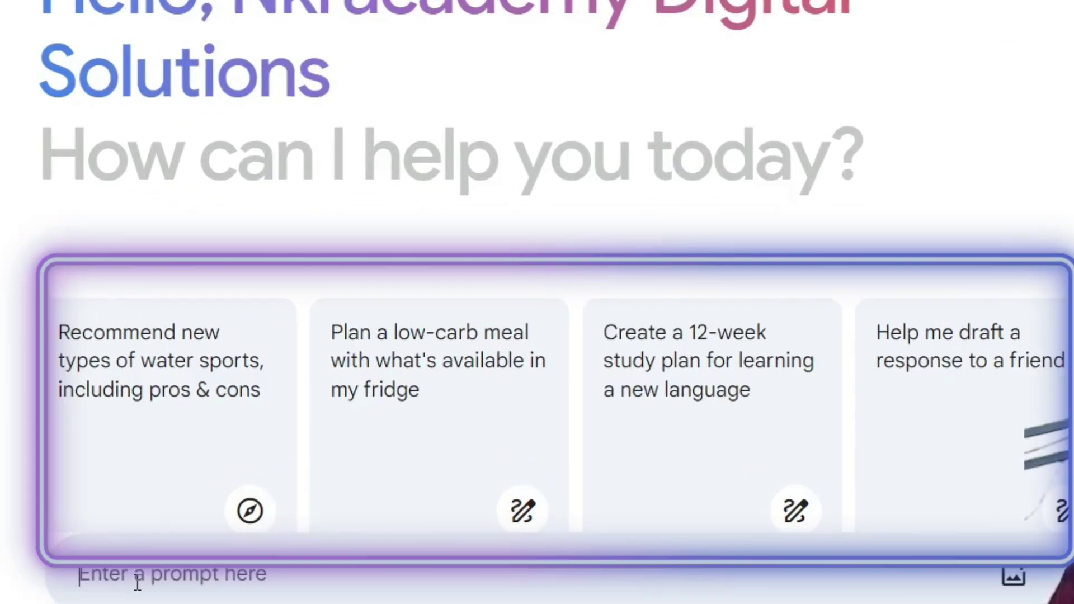
left_click(322, 525)
type("generate a short story on a boy. the story should involve walking on street, walking on jungle and playing football")
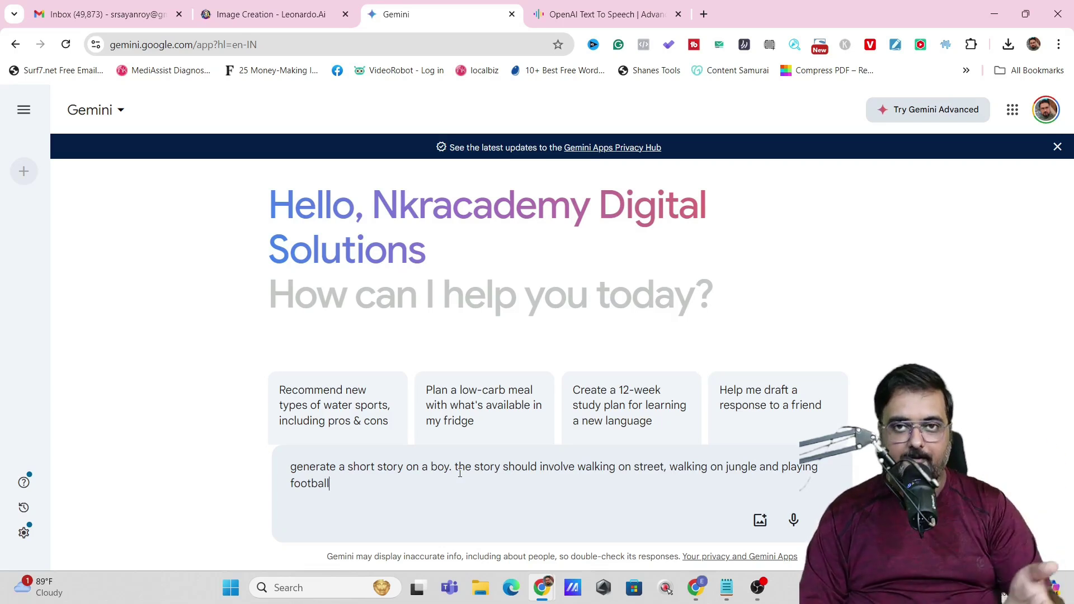
left_click(821, 521)
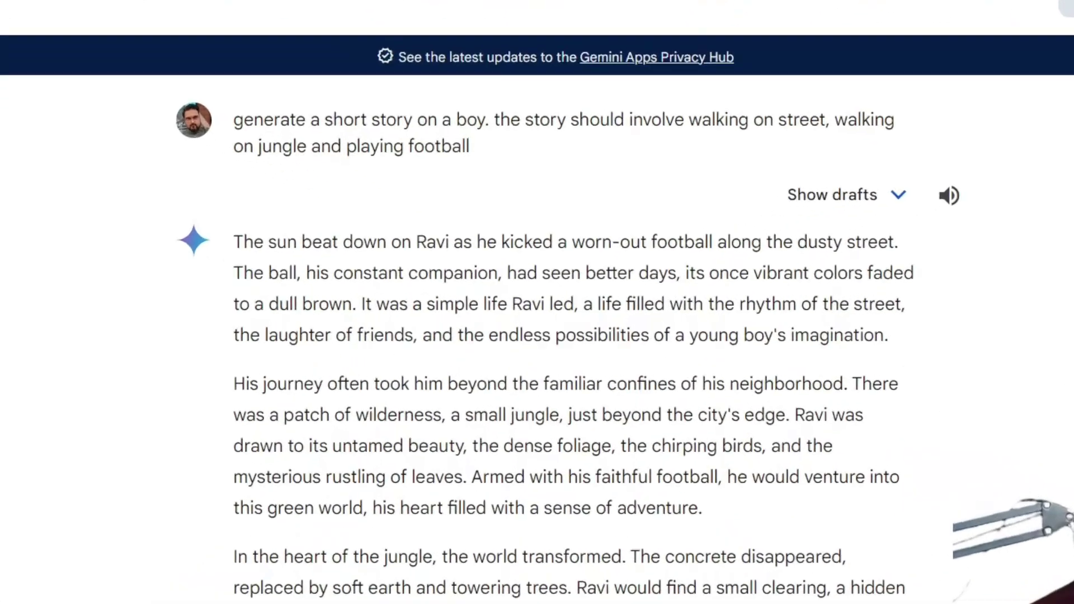
scroll(825, 319, "down", 3)
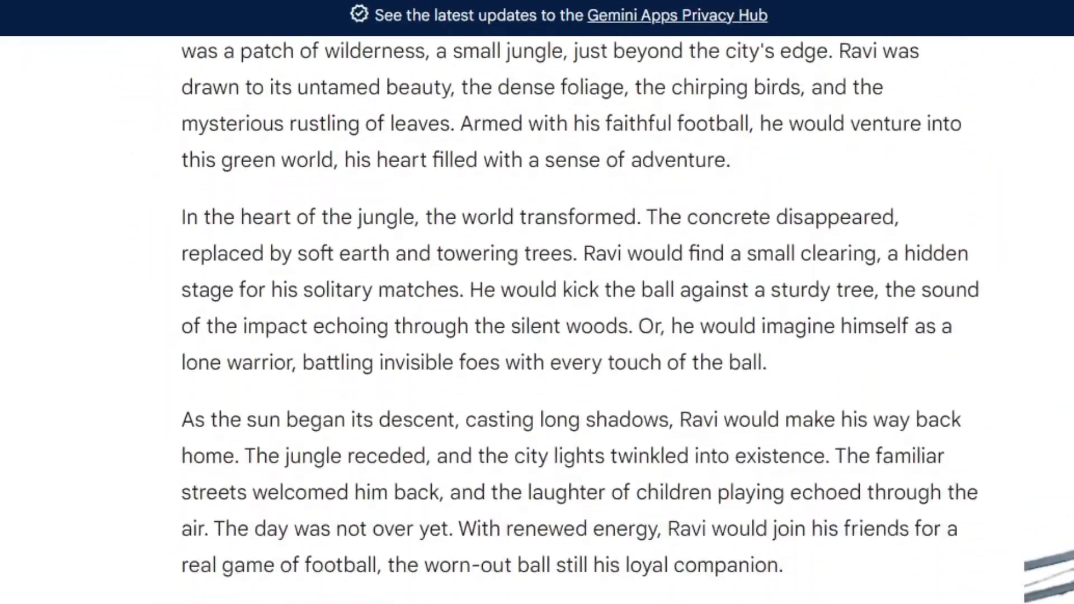
scroll(580, 319, "down", 3)
scroll(581, 319, "up", 5)
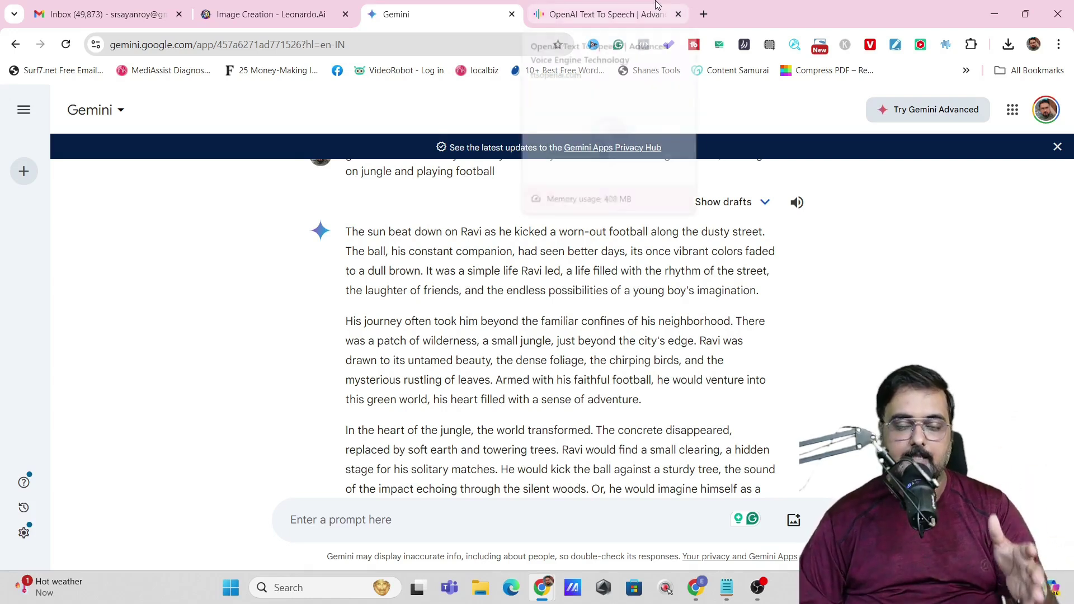
Switch to Leonardo.Ai and open Image Creation showing the earlier Cinematic Kino blonde boy generations.
left_click(230, 14)
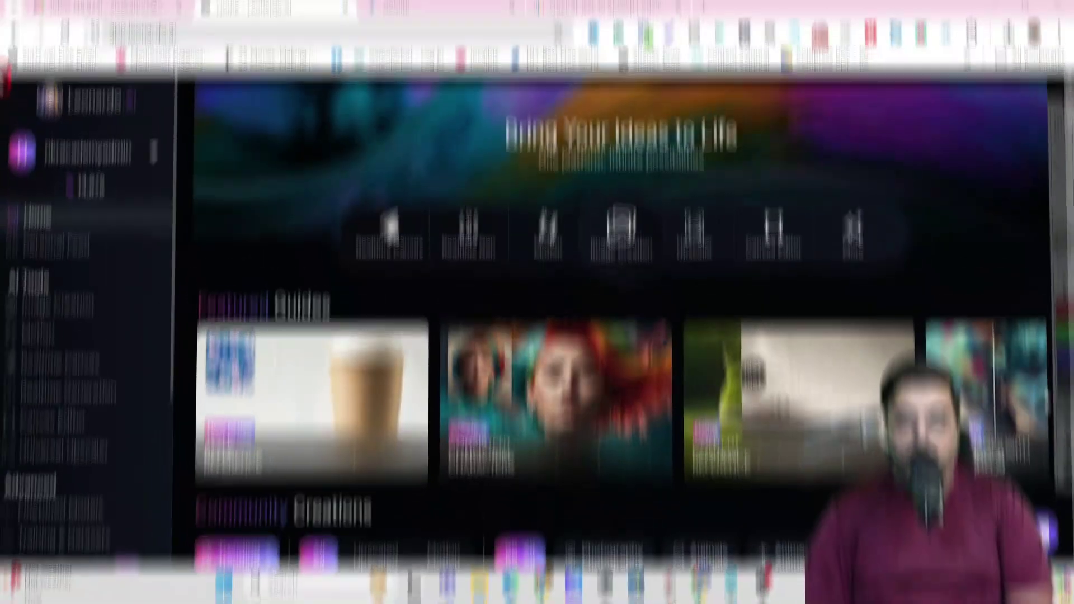
mouse_move(1, 91)
left_mouse_down()
mouse_move(628, 371)
mouse_move(993, 506)
left_mouse_up()
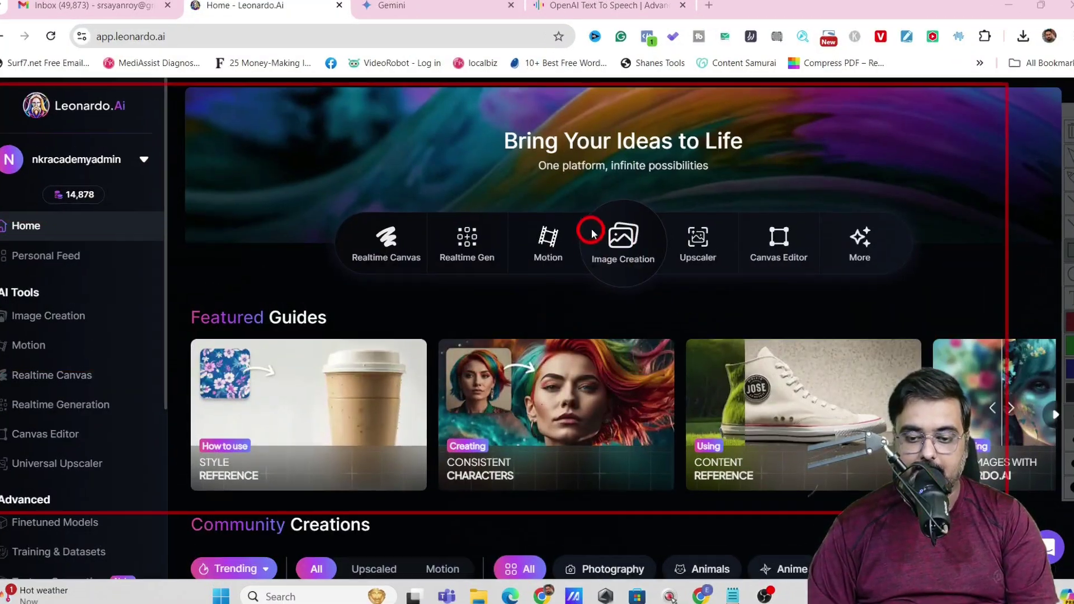
left_click_drag(578, 207, 649, 258)
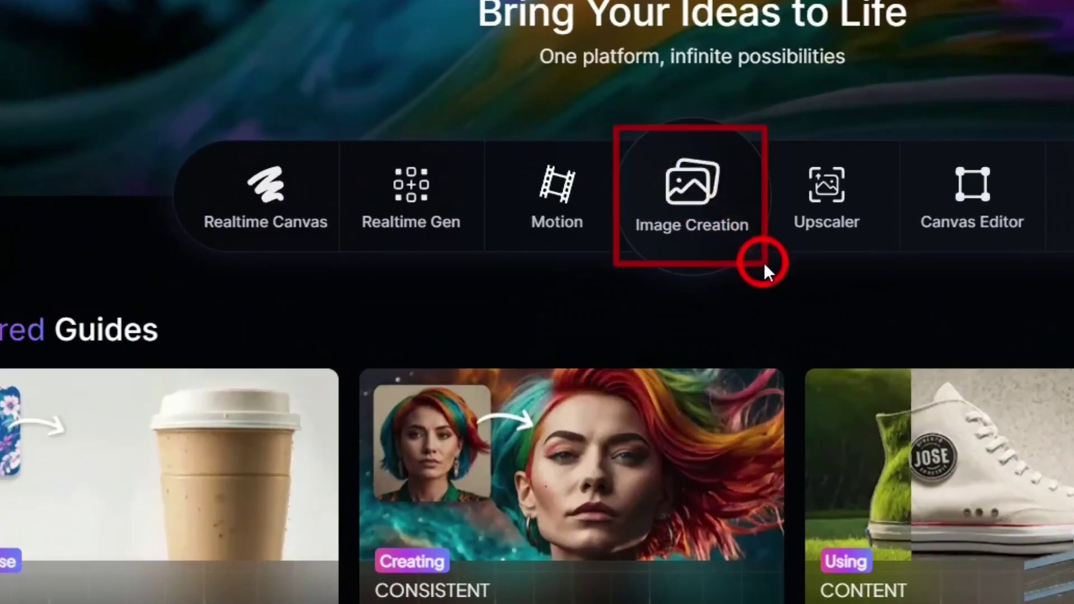
left_click(766, 269)
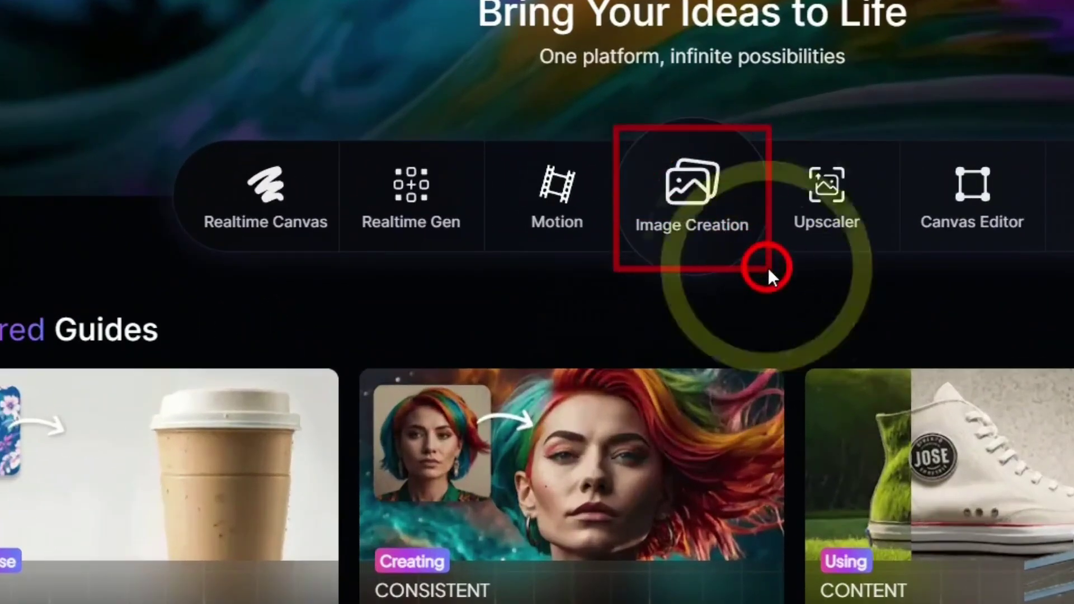
left_click(692, 179)
mouse_move(12, 125)
left_mouse_down()
mouse_move(149, 269)
mouse_move(223, 449)
mouse_move(221, 555)
left_mouse_up()
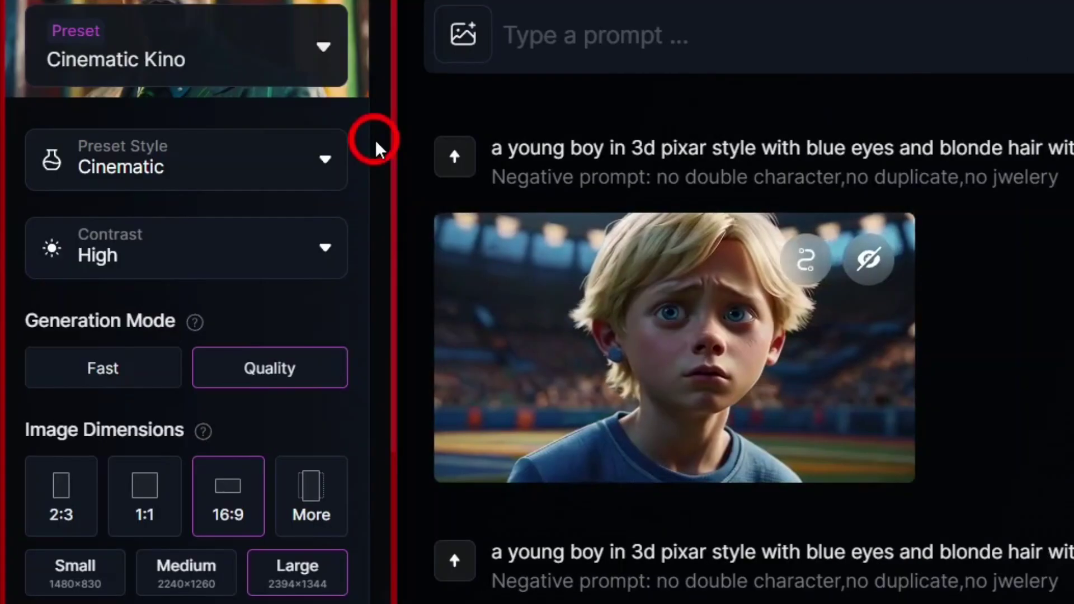
Open the Platform Presets gallery, keeping Cinematic preset style and High contrast.
left_click(15, 133)
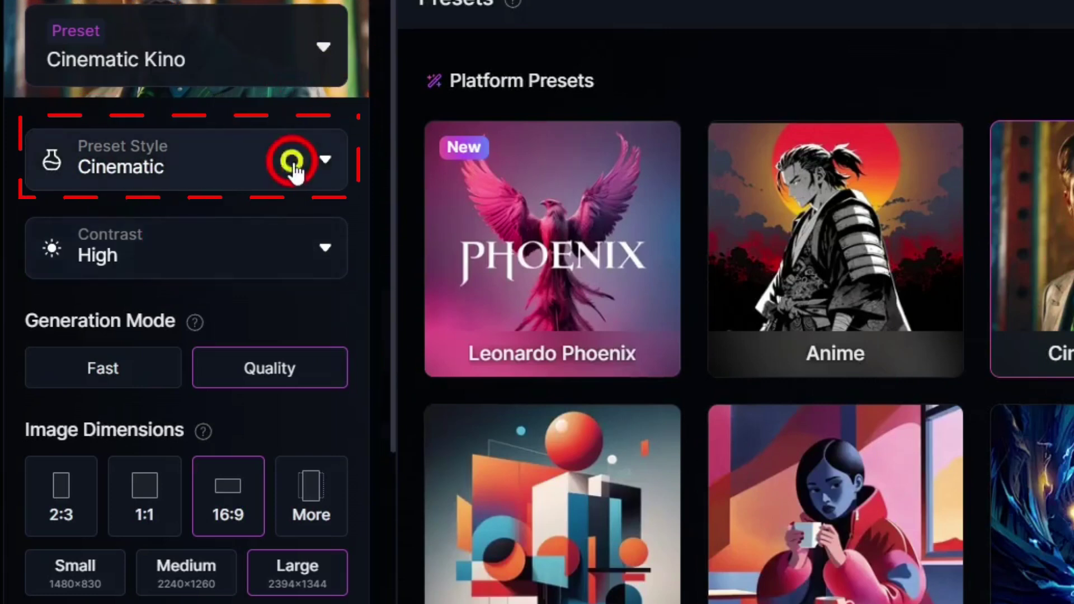
left_click(295, 170)
left_click(369, 129)
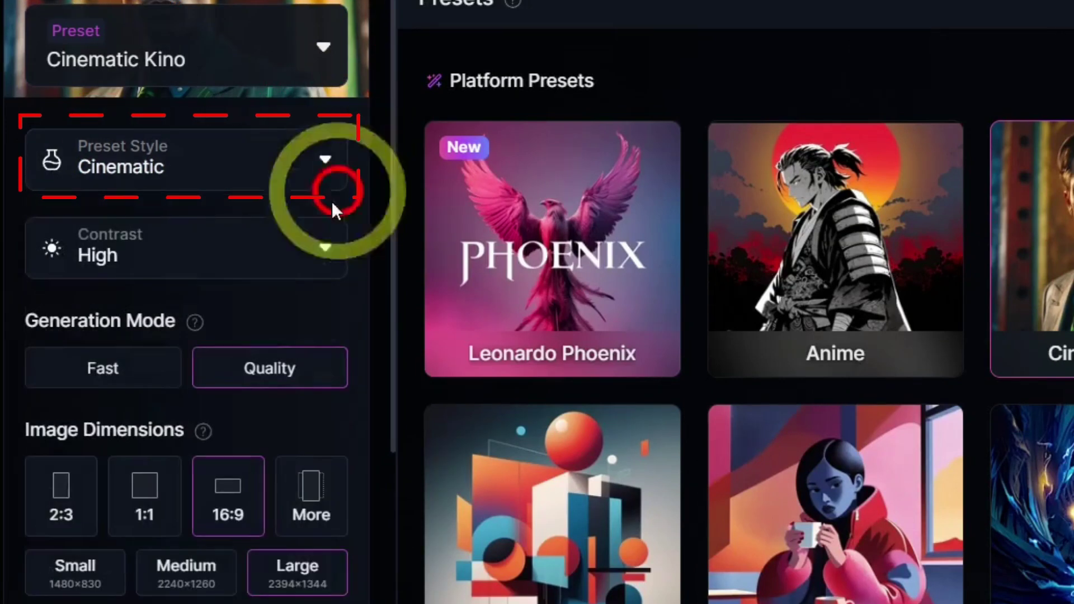
left_click(184, 260)
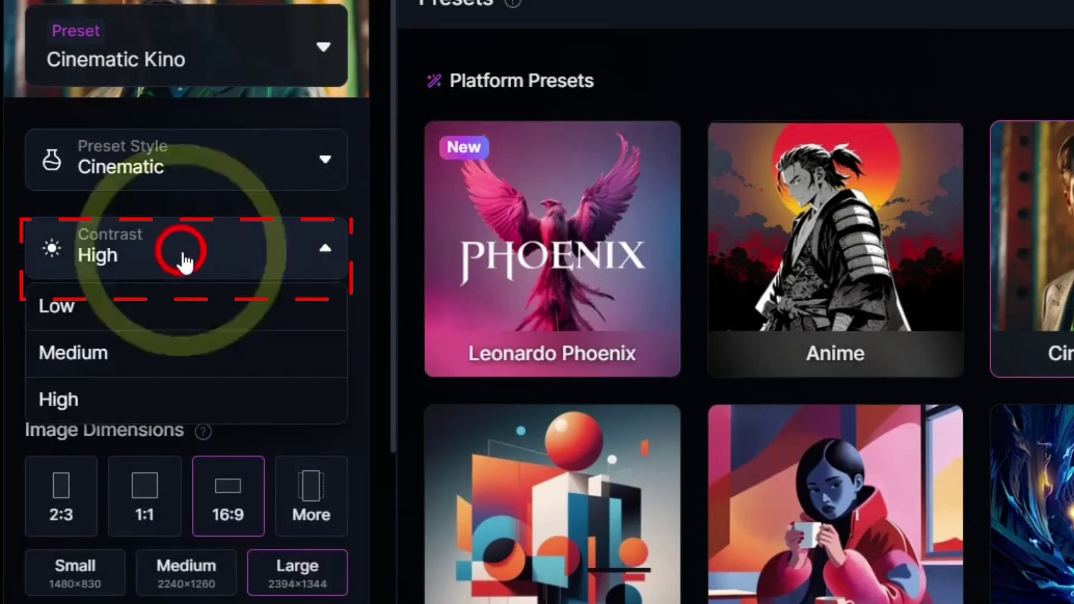
left_click(358, 203)
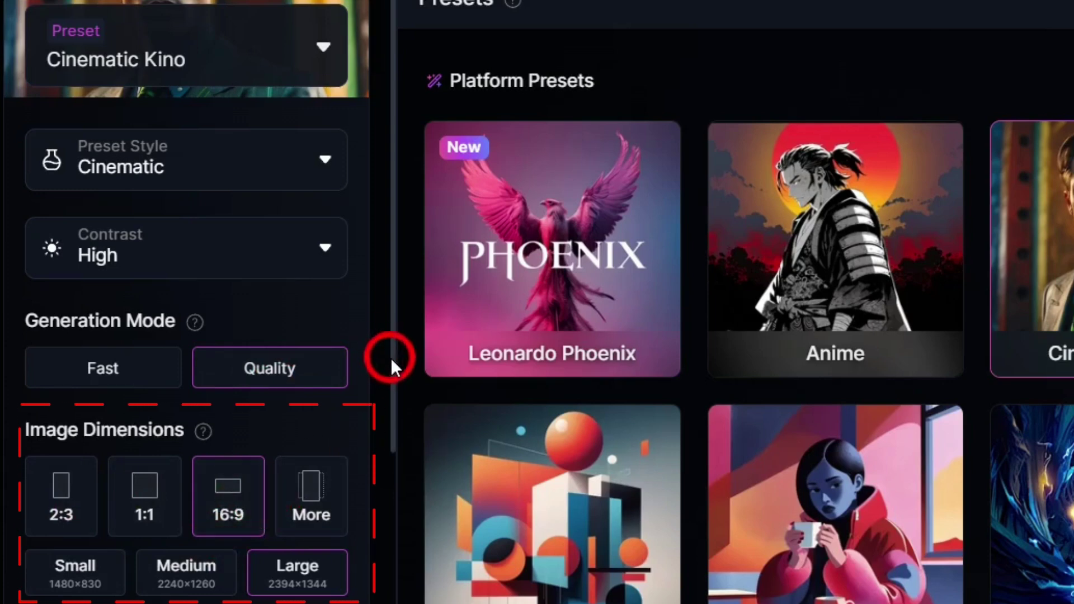
scroll(391, 358, "down", 5)
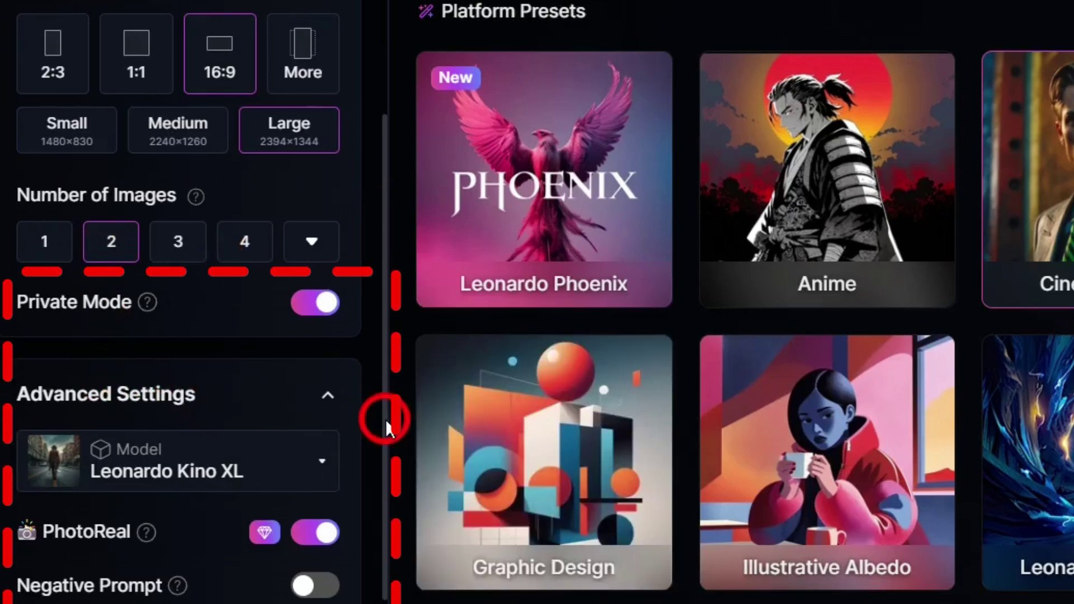
scroll(385, 447, "down", 3)
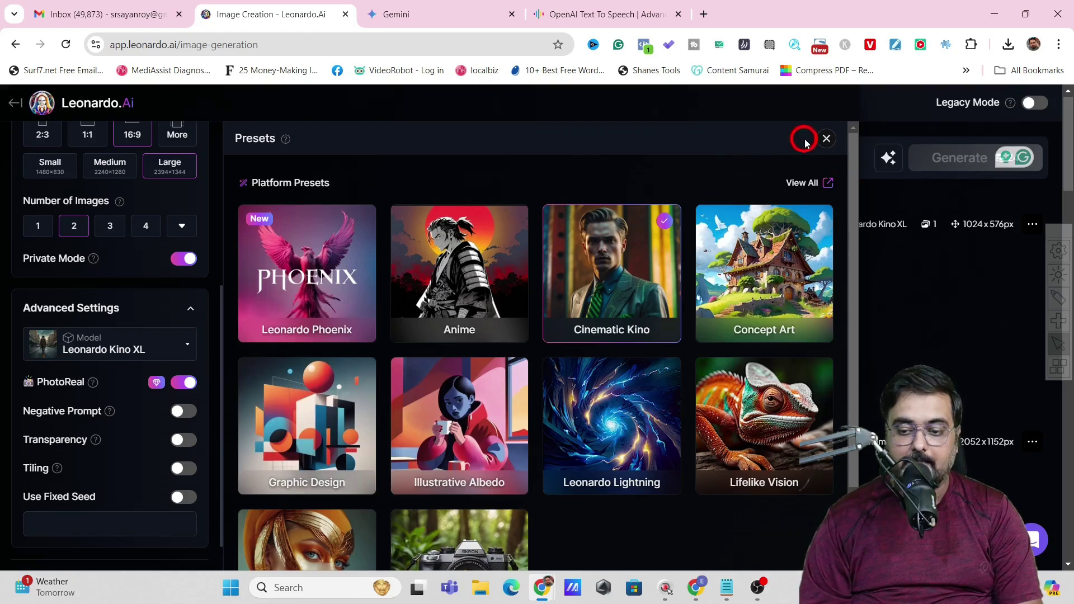
Close the presets gallery and generate images from the pasted blonde boy prompt.
left_click(826, 138)
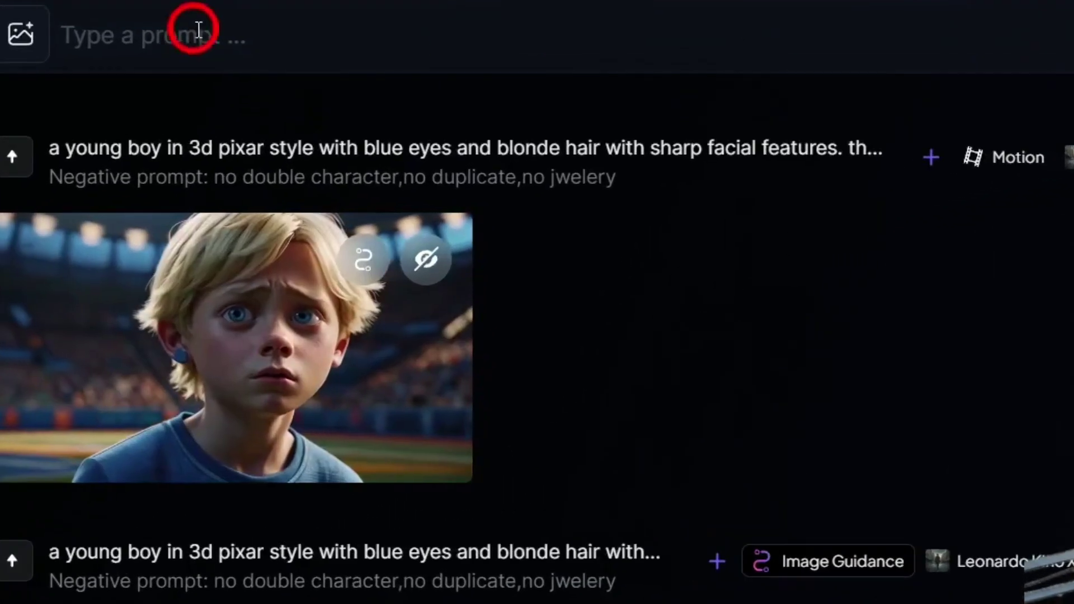
left_click(191, 32)
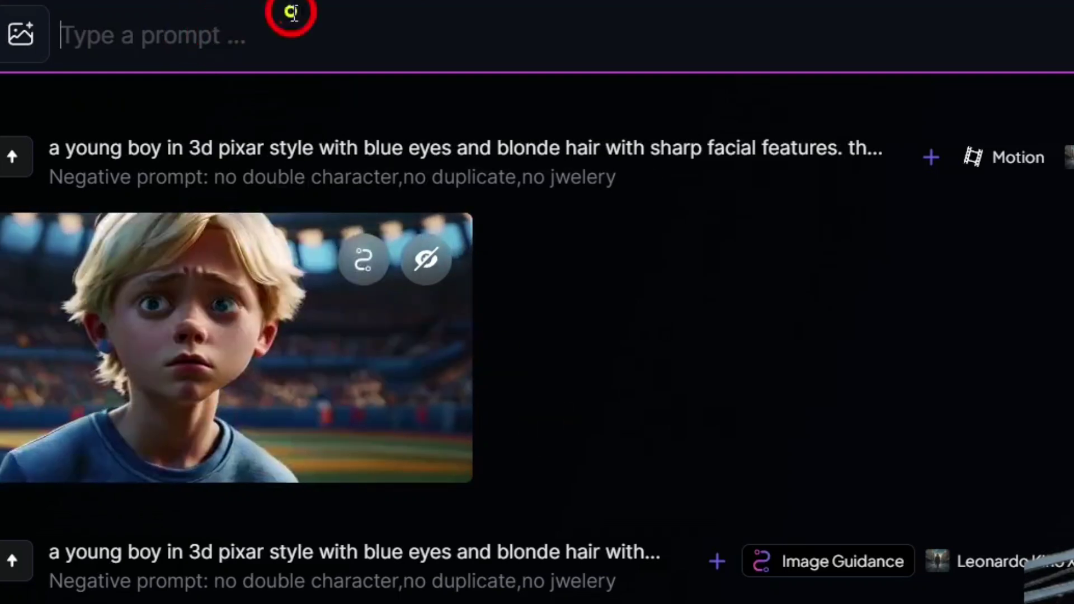
type("a young boy in 3d pixar style with blue eyes and blonde hair with sharp facial features")
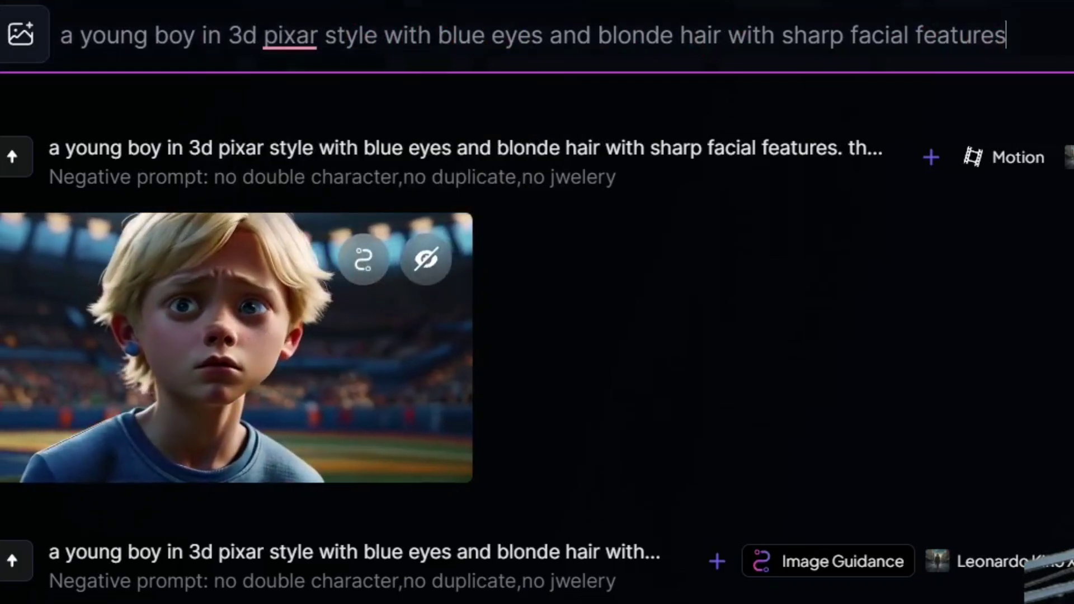
left_click(930, 162)
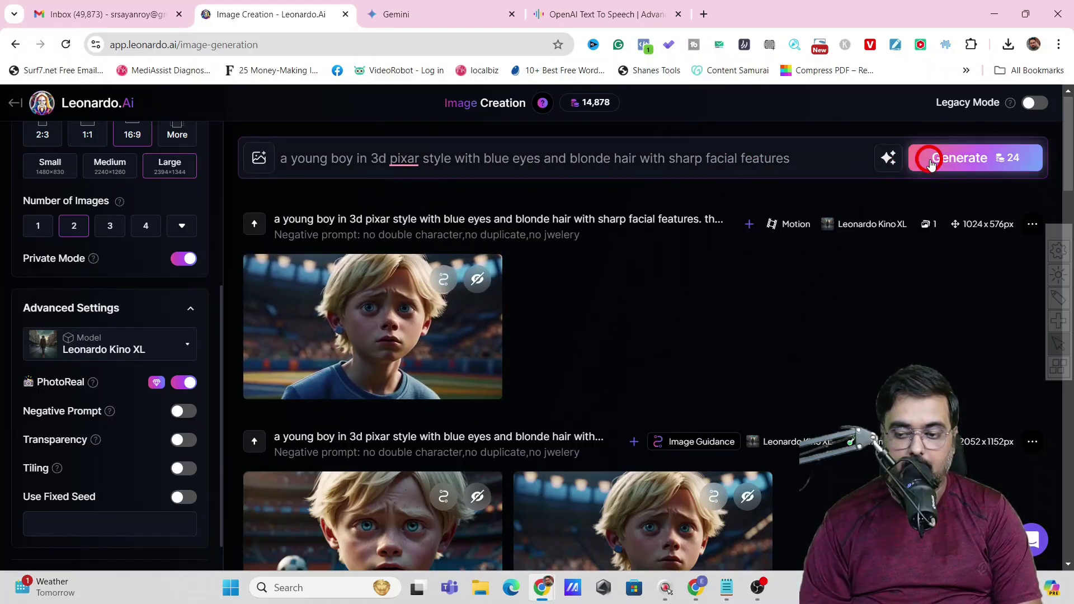
Preview the first new boy image, then download it as a 1.7 MB JPG.
mouse_move(445, 325)
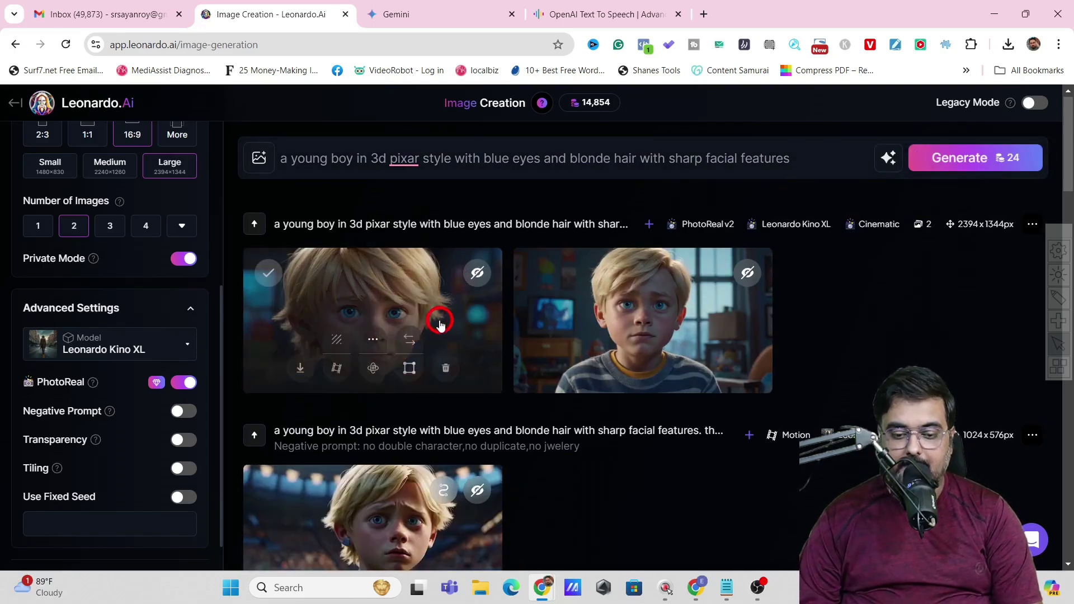
left_click(426, 297)
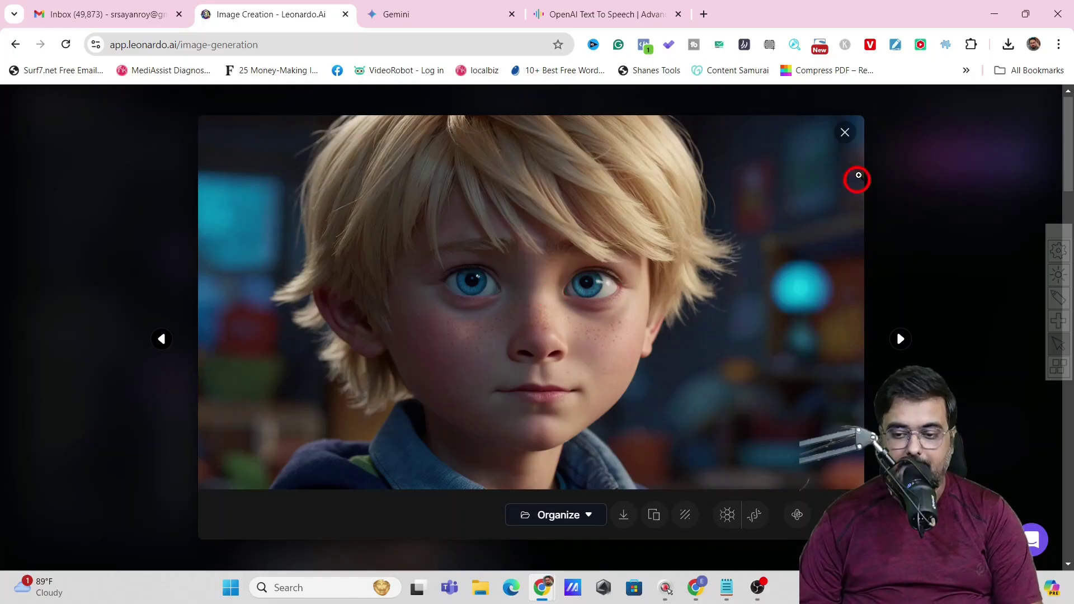
left_click(837, 132)
mouse_move(407, 300)
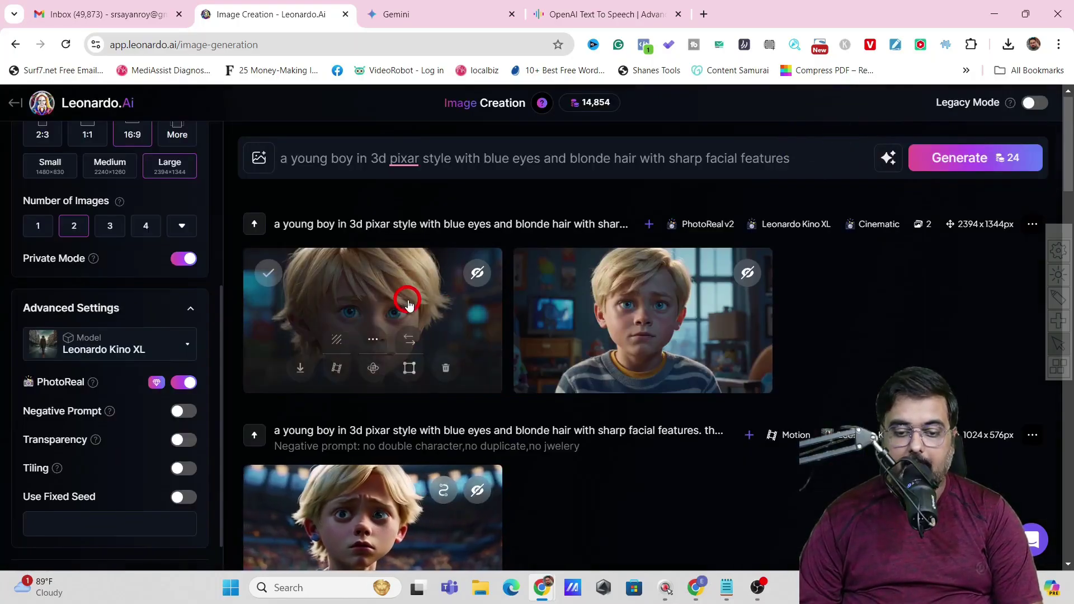
left_click(299, 371)
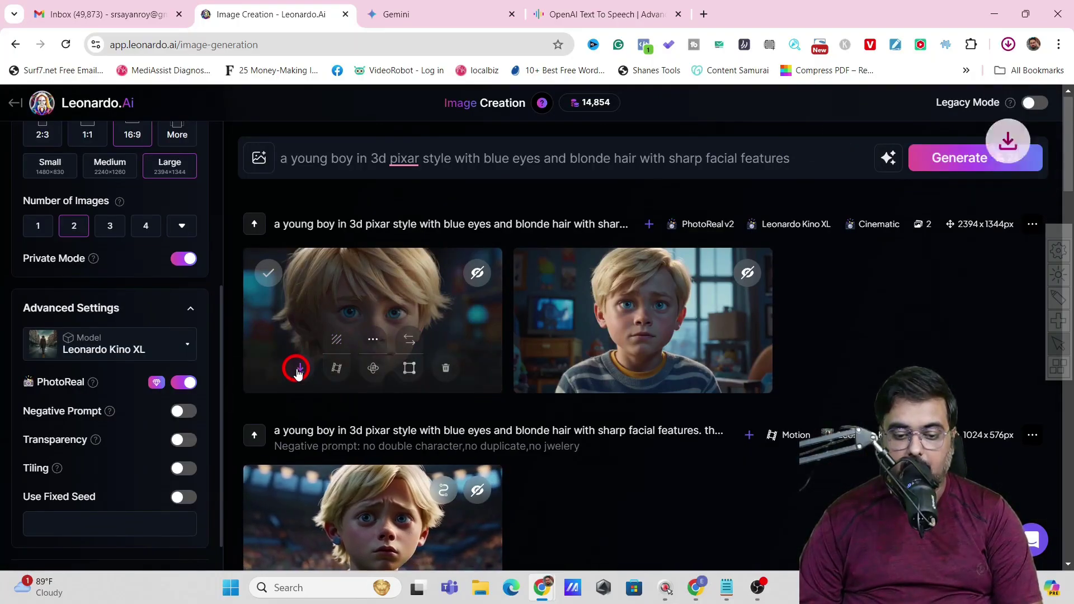
left_click(393, 195)
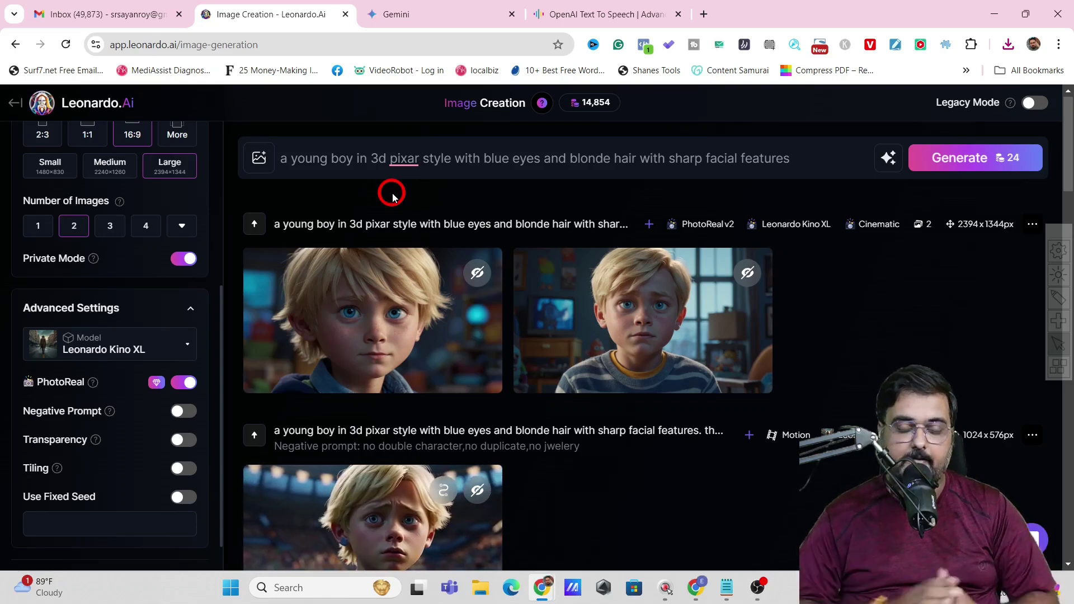
mouse_move(392, 353)
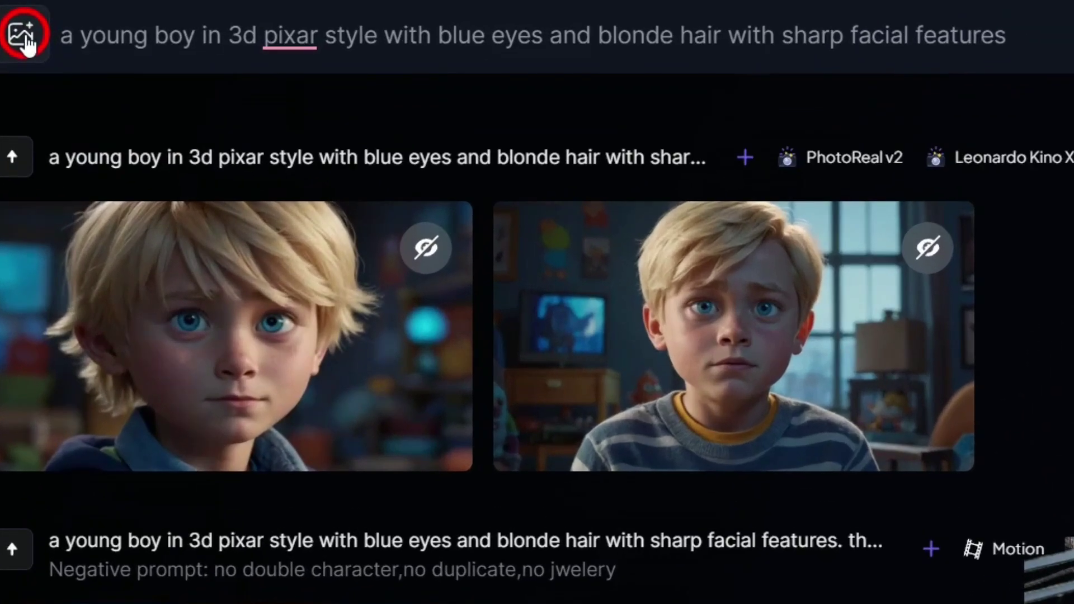
Attach the first blonde boy close-up from Your Generations as a Character Reference.
left_click(25, 38)
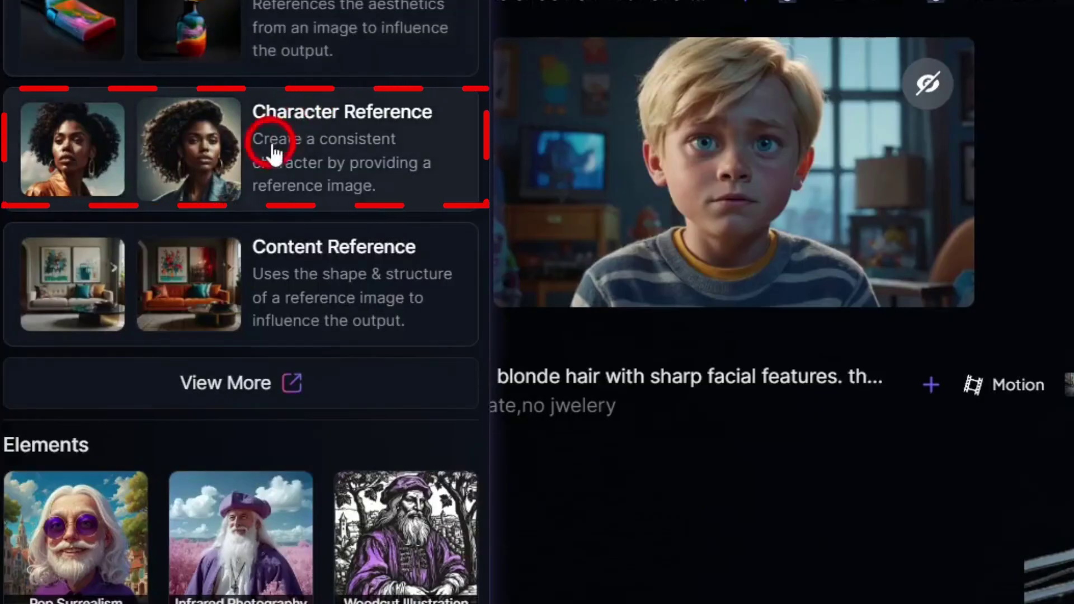
left_click(316, 150)
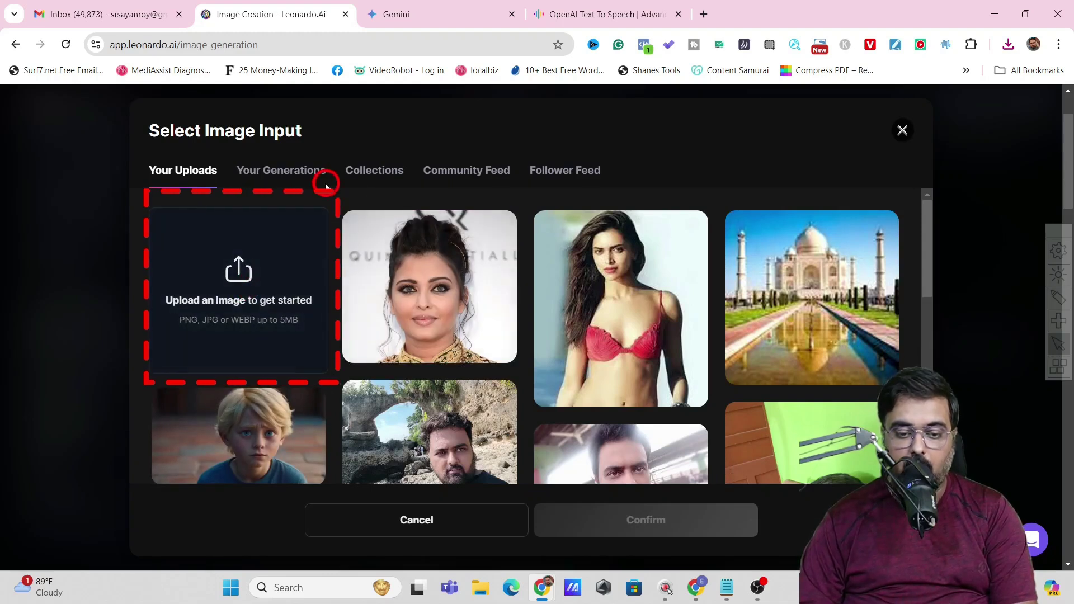
left_click(309, 174)
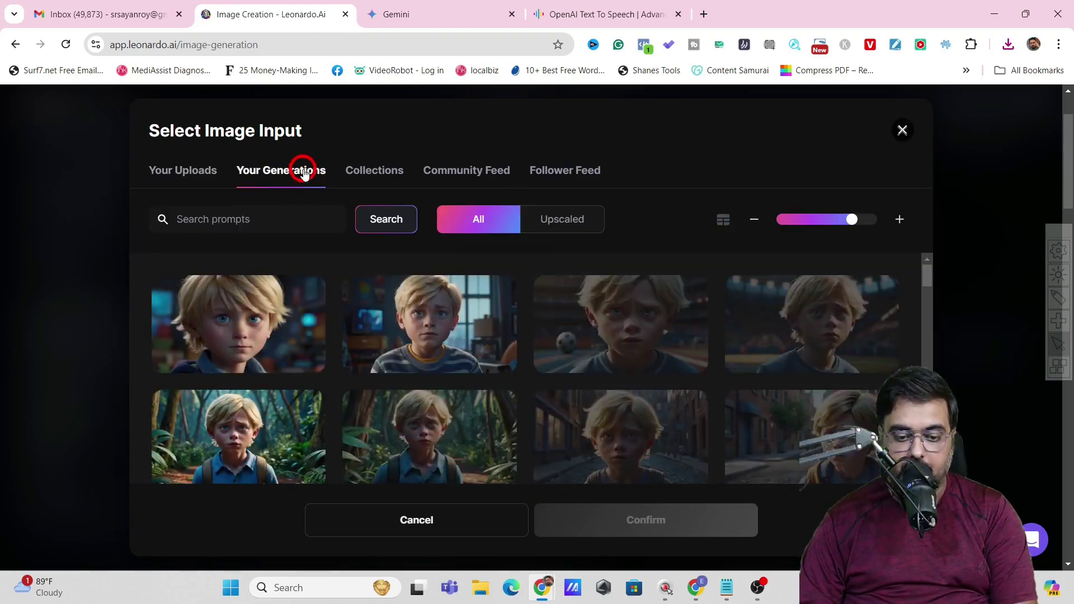
left_click(246, 328)
left_click(648, 523)
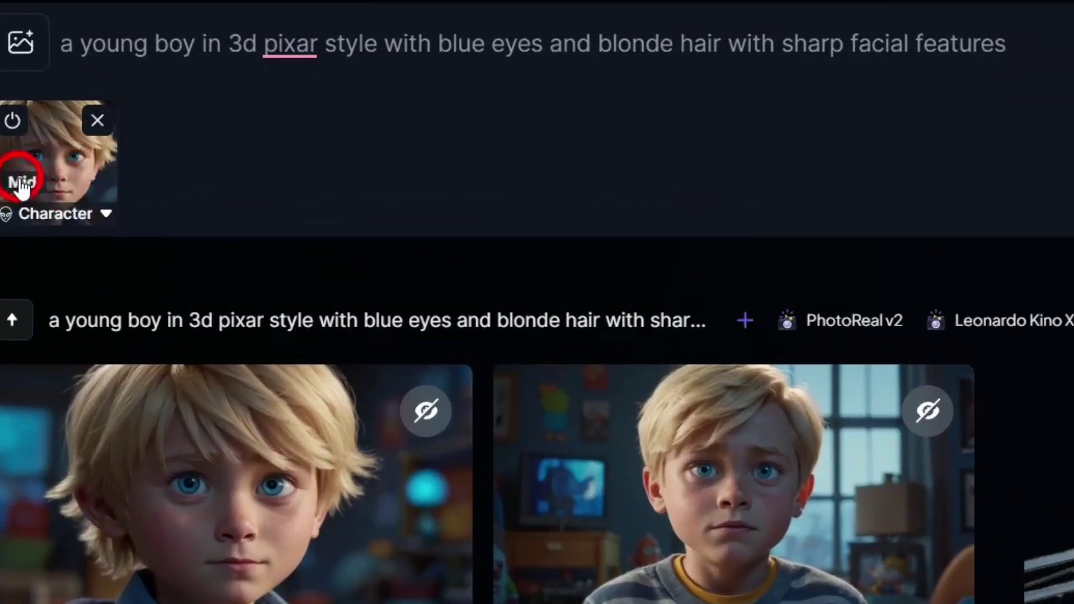
Set the Character Reference strength to High.
left_click(62, 193)
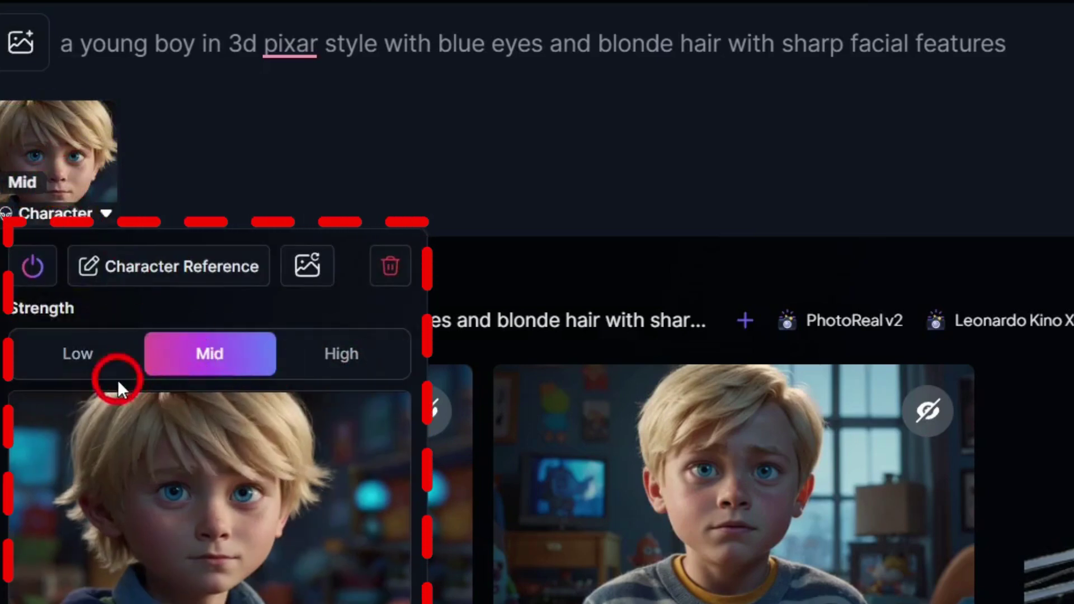
left_click(320, 364)
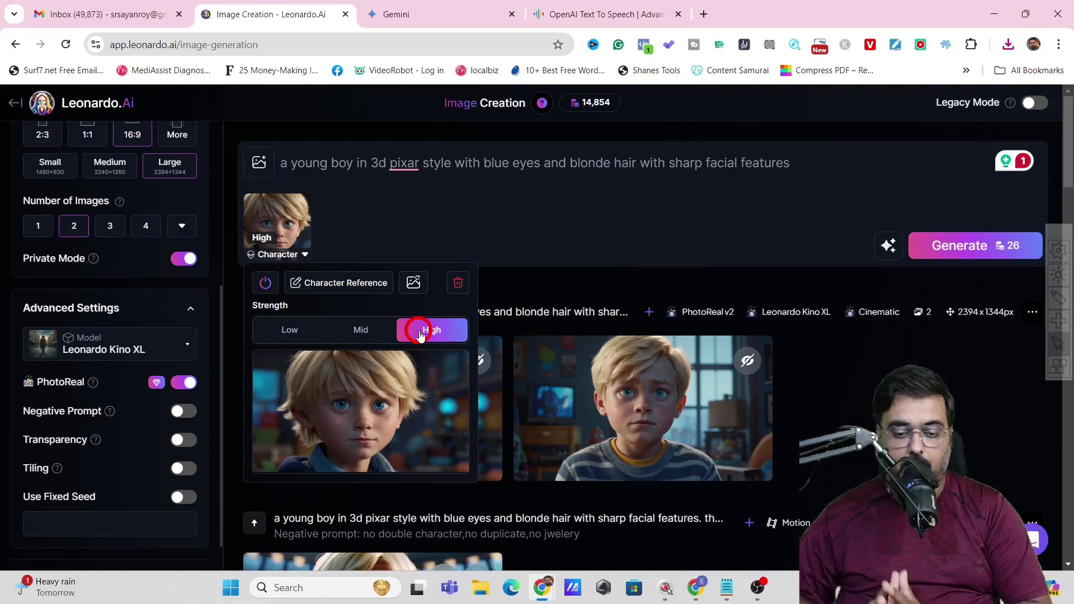
left_click(822, 168)
Append '. walking on the street' to the prompt, generate, and view the right-hand result.
left_click(807, 166)
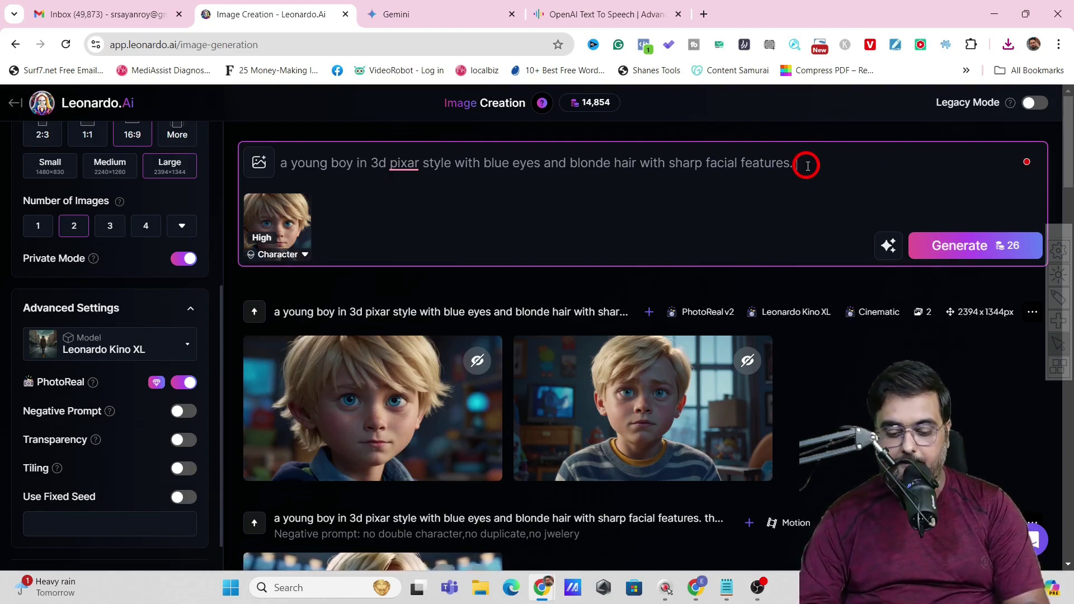
left_click(927, 249)
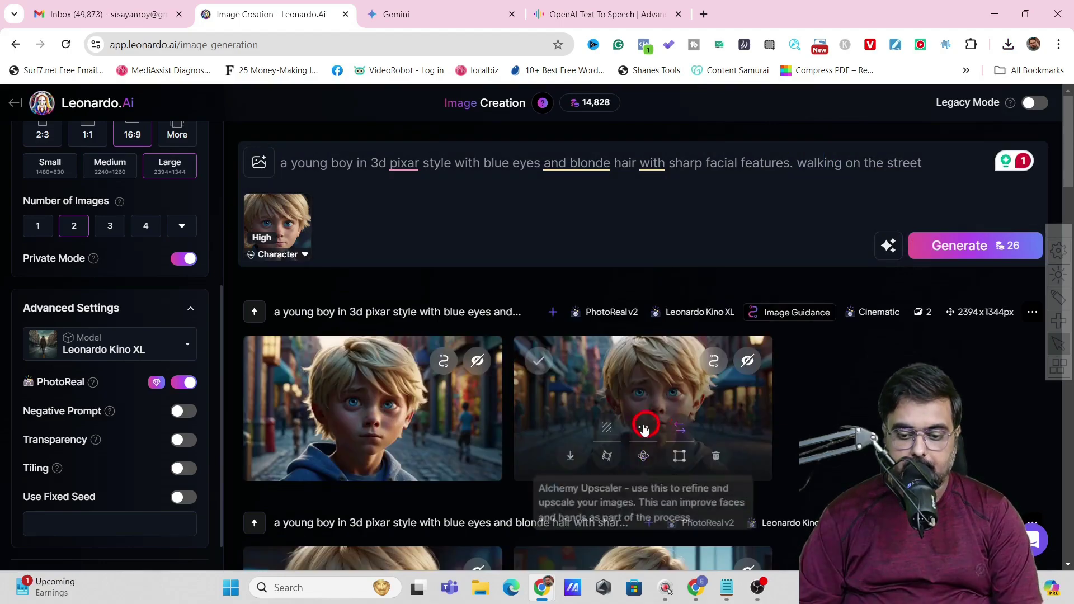
left_click(641, 388)
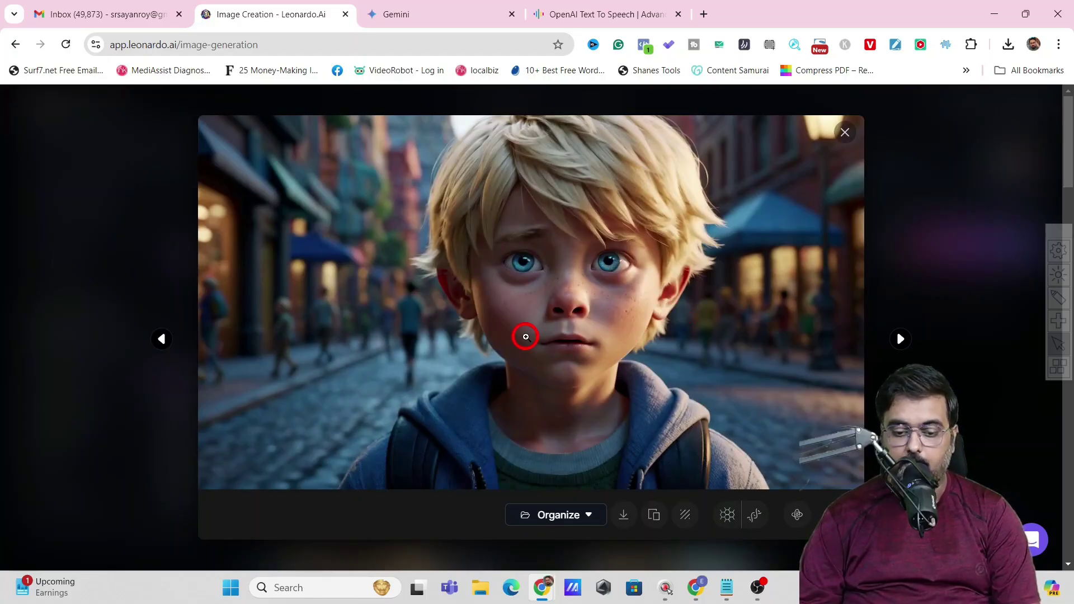
Generate a Motion video at strength 5 from the right-hand street image.
left_click(844, 133)
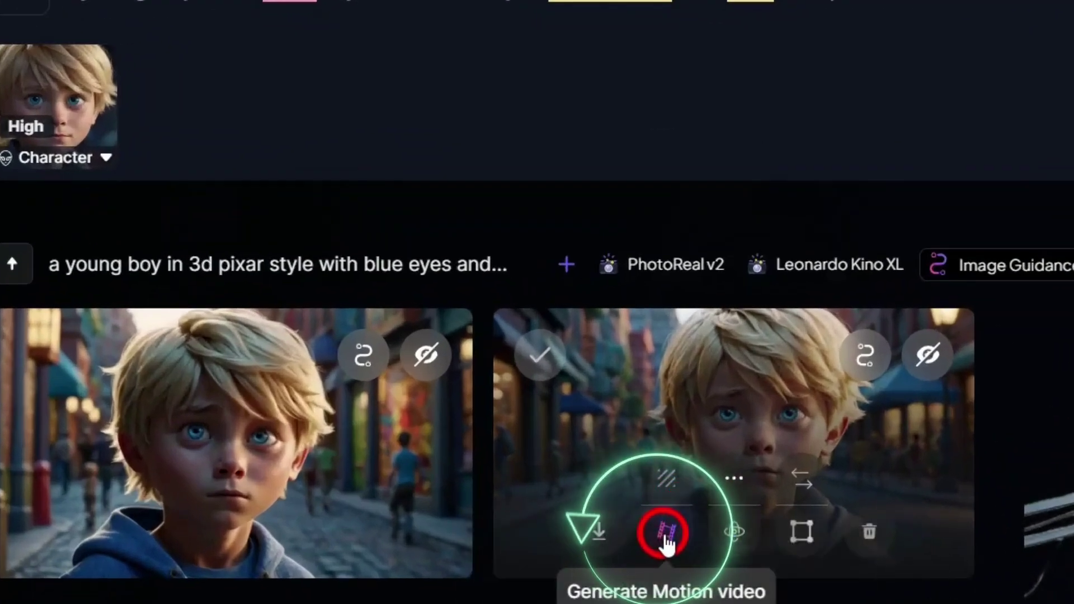
left_click(664, 534)
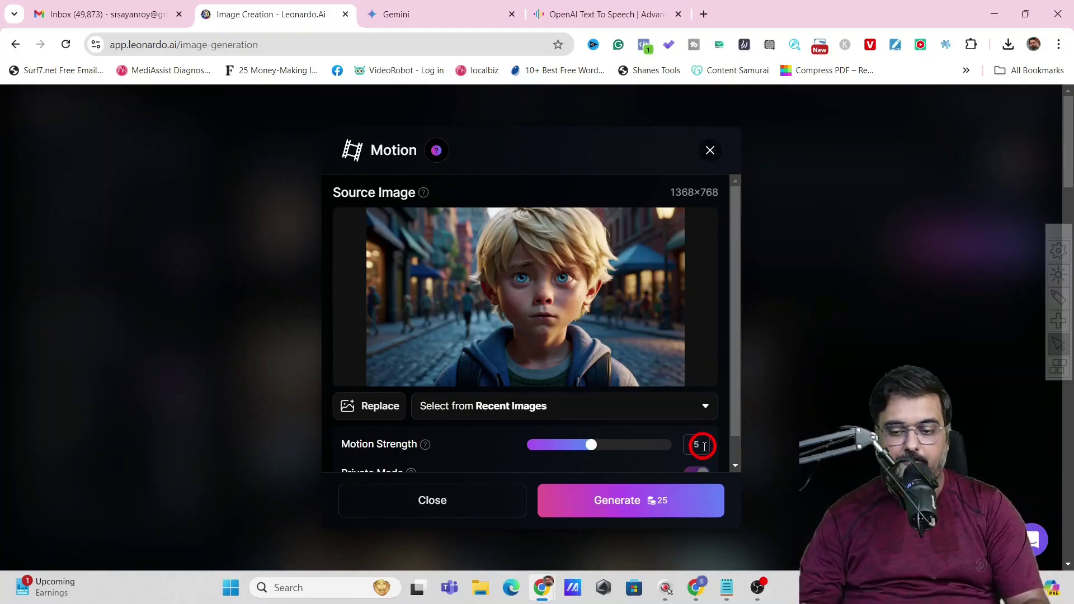
left_click(609, 506)
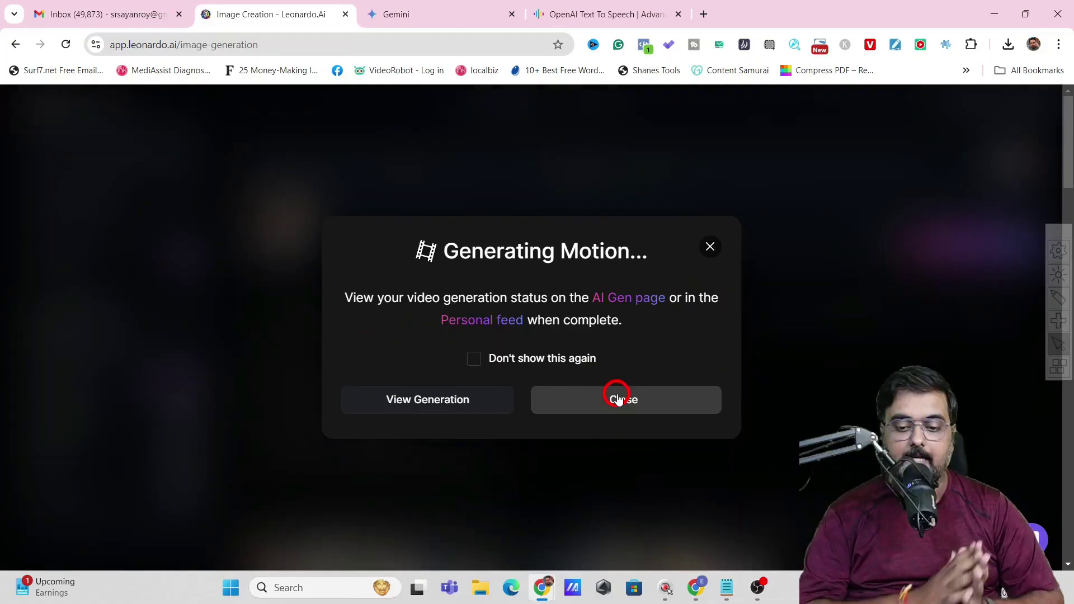
left_click(689, 469)
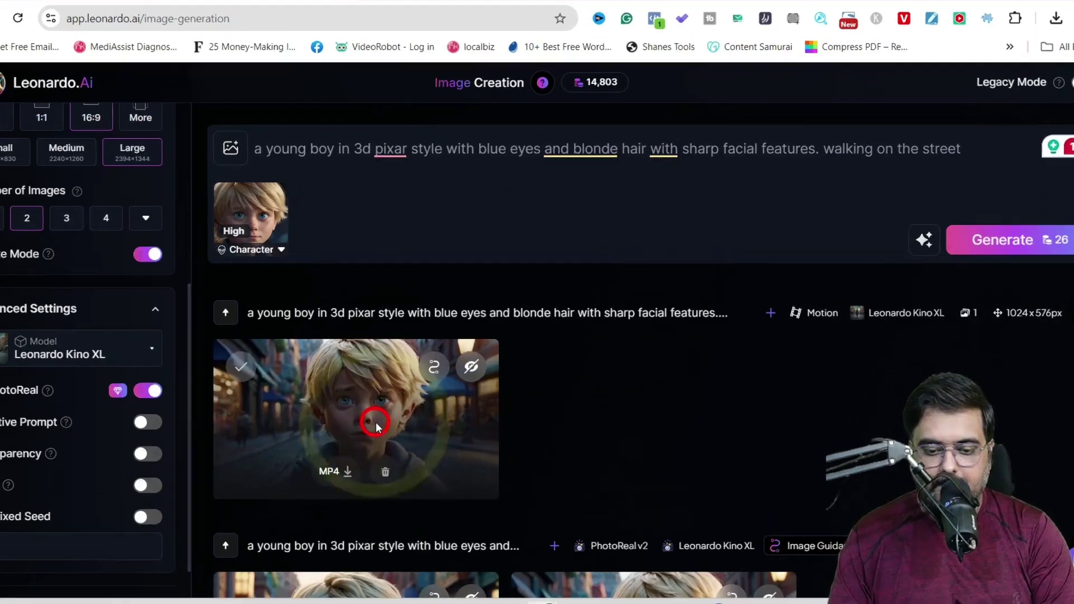
Play the finished 4-second street motion clip and an earlier street clip.
left_click(388, 416)
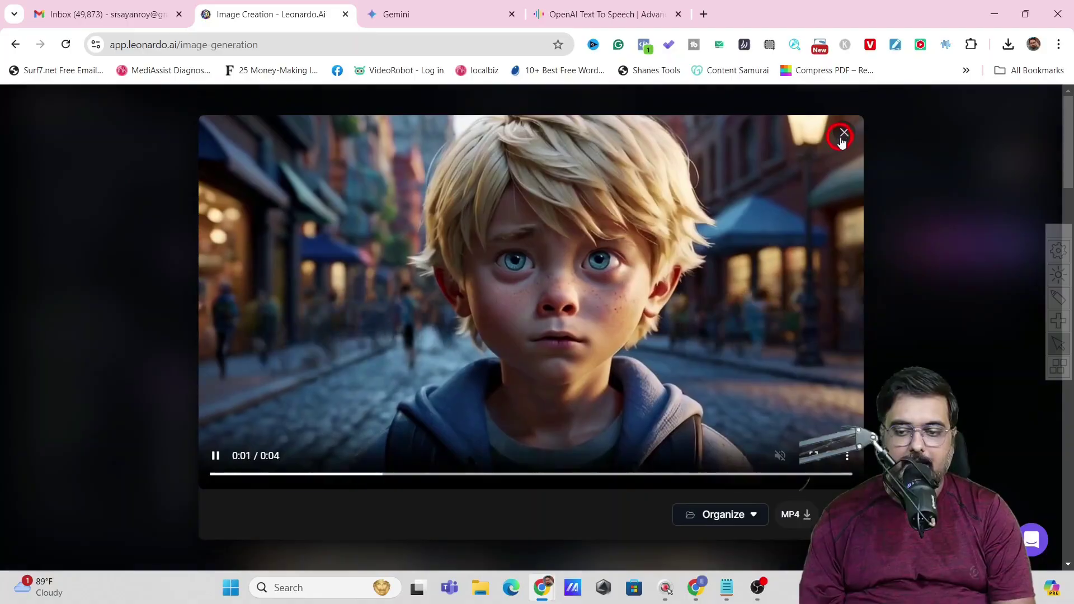
left_click(844, 134)
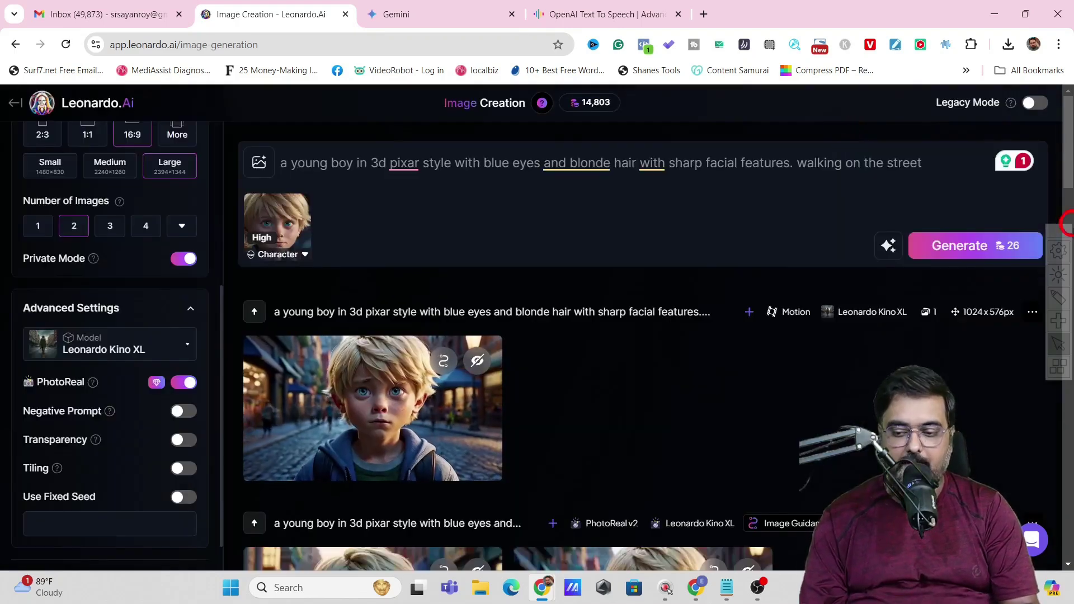
left_click_drag(1067, 144, 1069, 437)
left_click(391, 392)
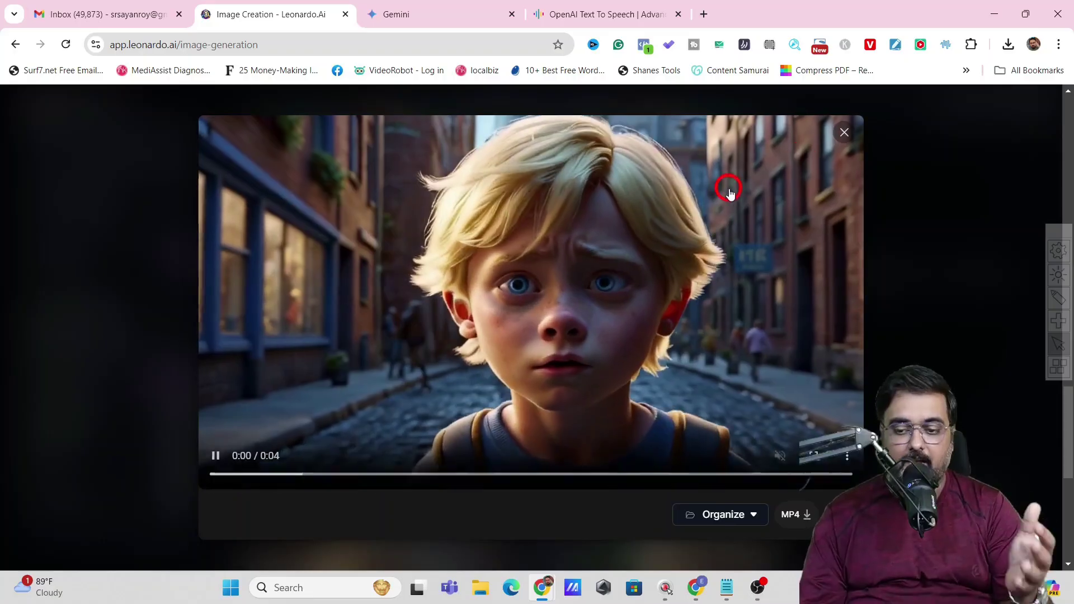
left_click(844, 138)
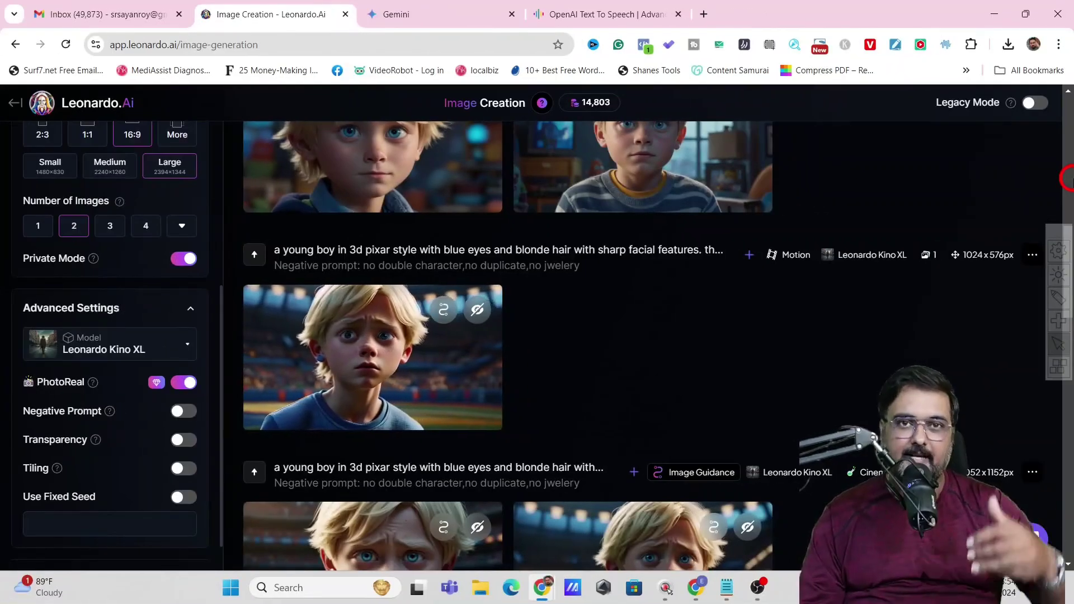
Scroll back to the prompt and select the word 'street' for replacement.
left_click(1065, 179)
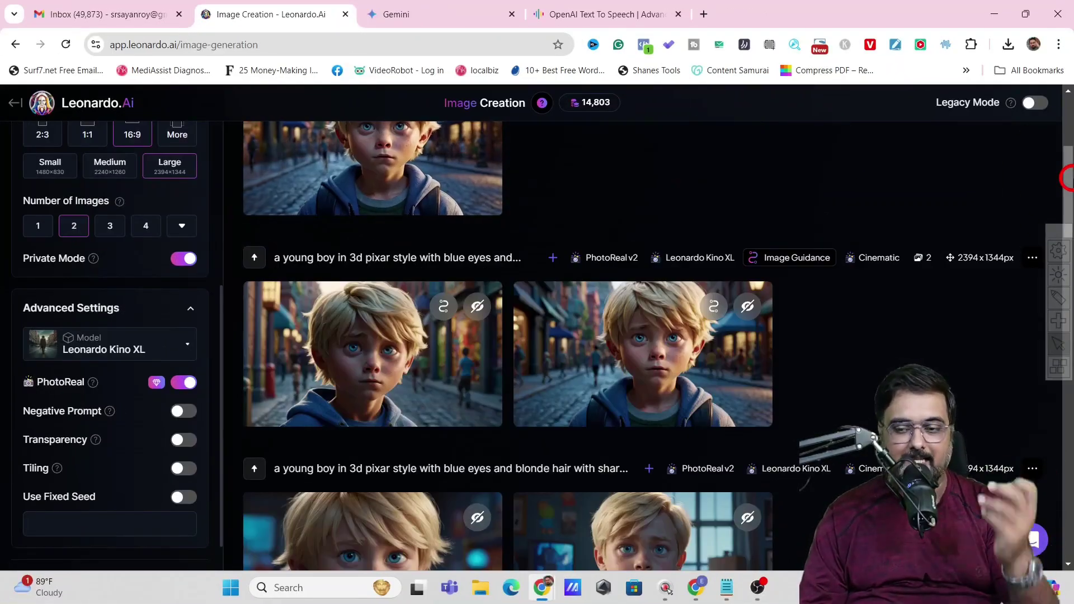
left_click(1067, 116)
left_click_drag(925, 164, 889, 167)
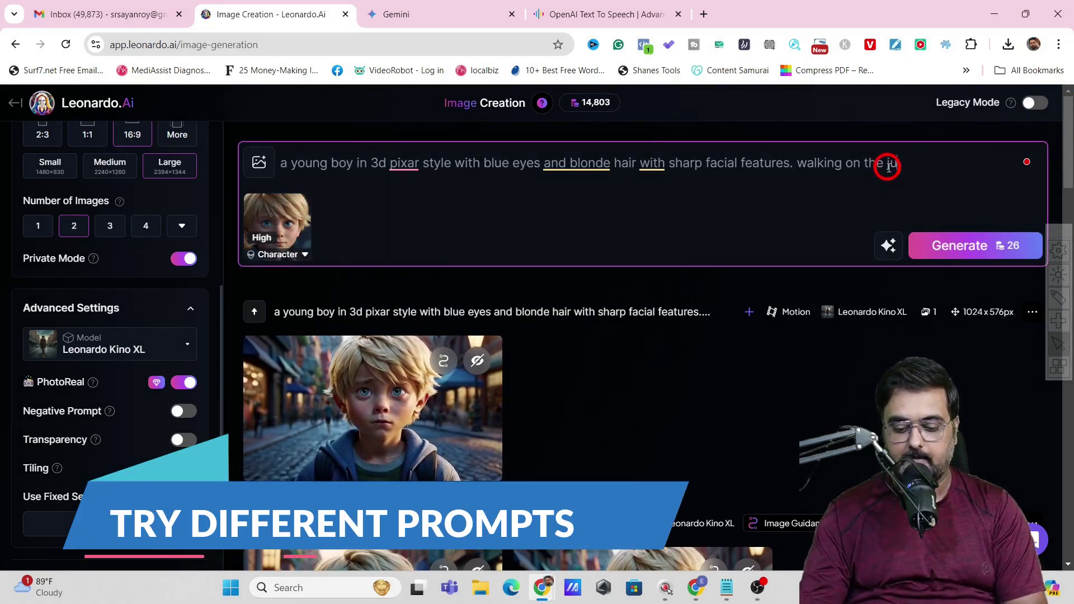
Generate images of the boy walking in the jungle and play the jungle motion clip.
left_click(944, 250)
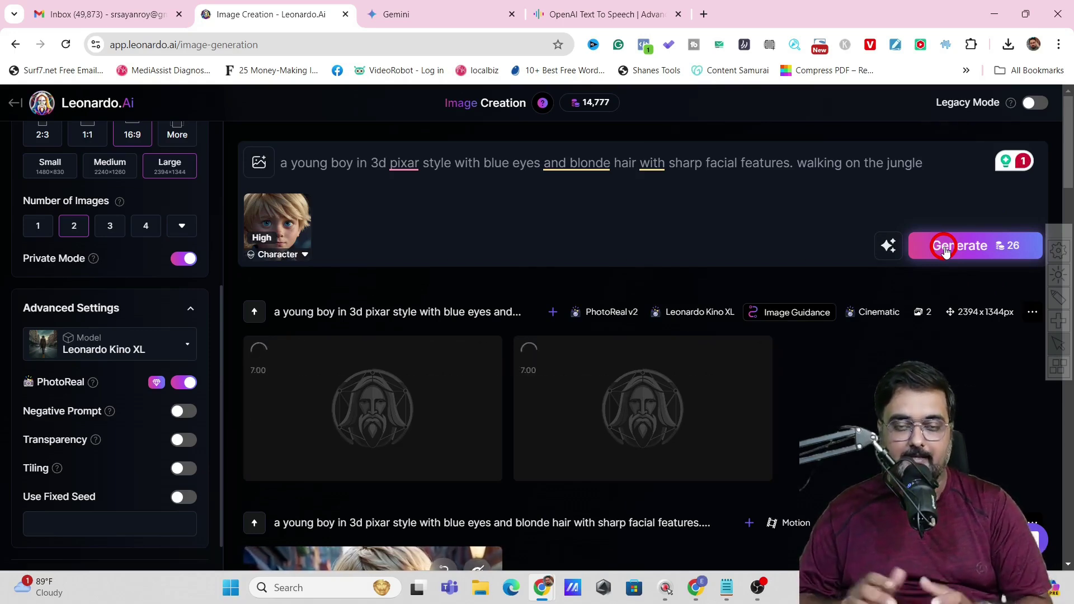
scroll(358, 392, "down", 10)
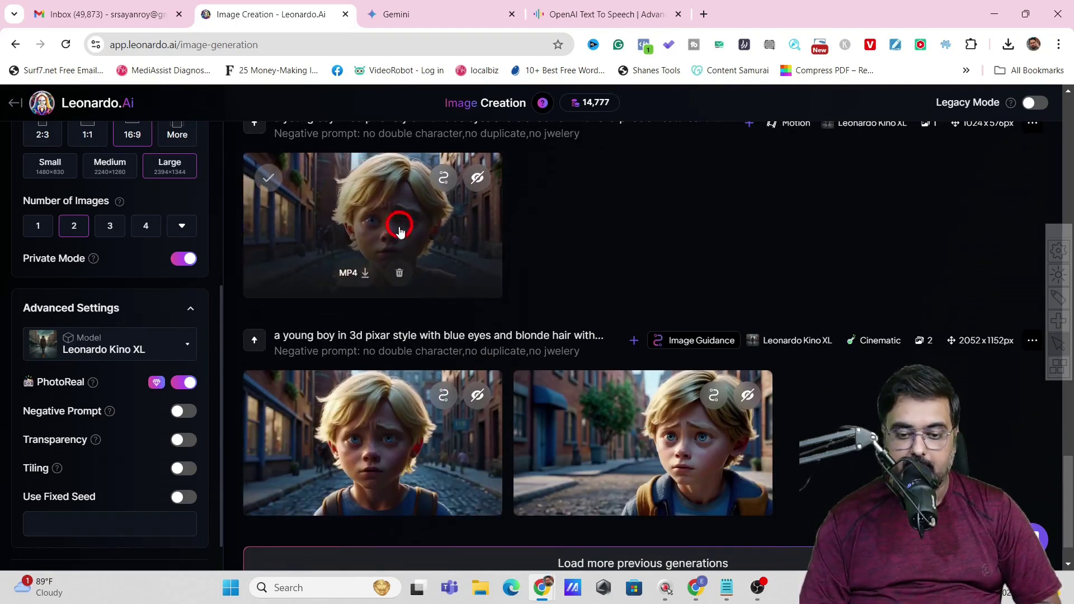
scroll(1063, 96, "up", 5)
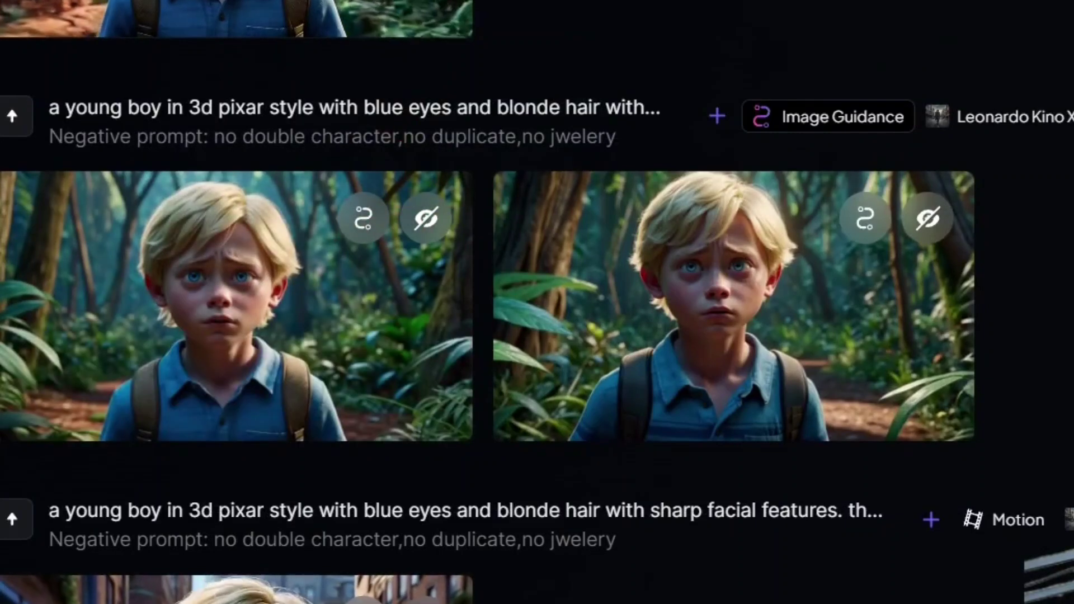
scroll(523, 246, "up", 5)
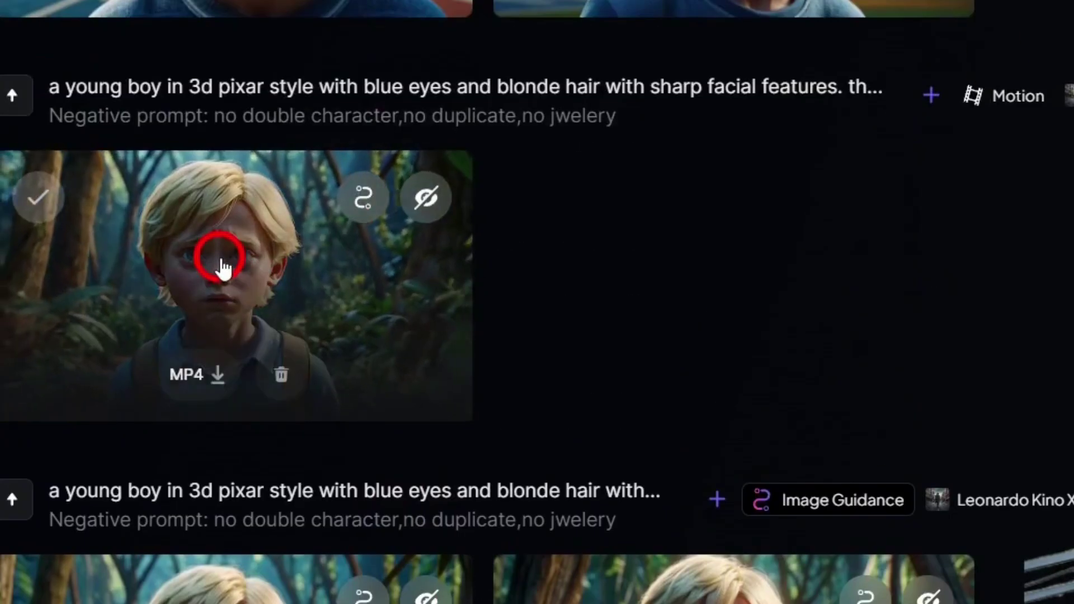
left_click(221, 264)
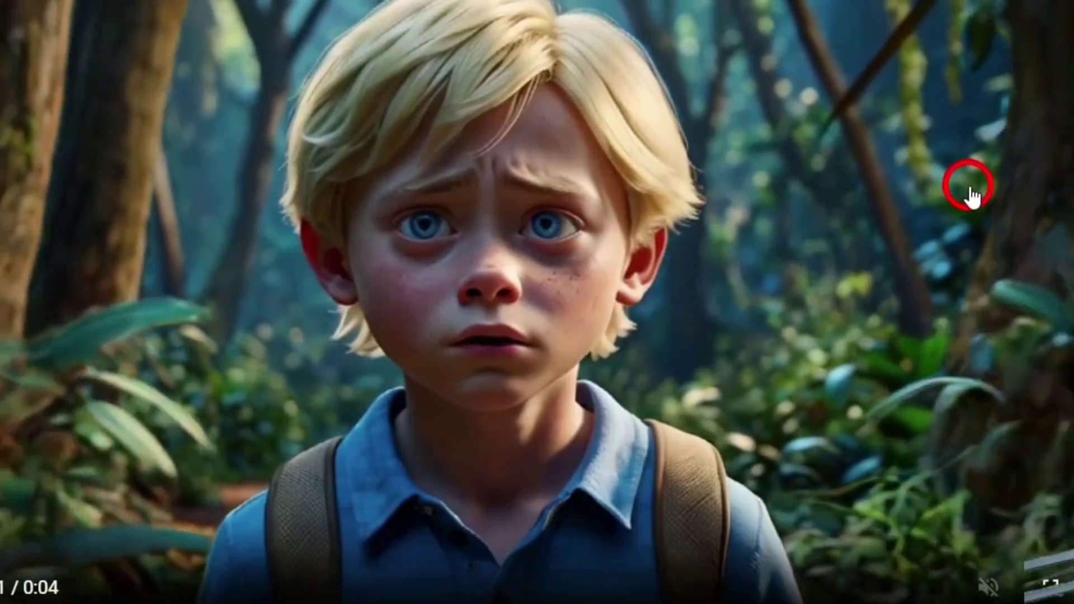
Close the jungle clip and play the boy's stadium motion clip.
left_click(769, 241)
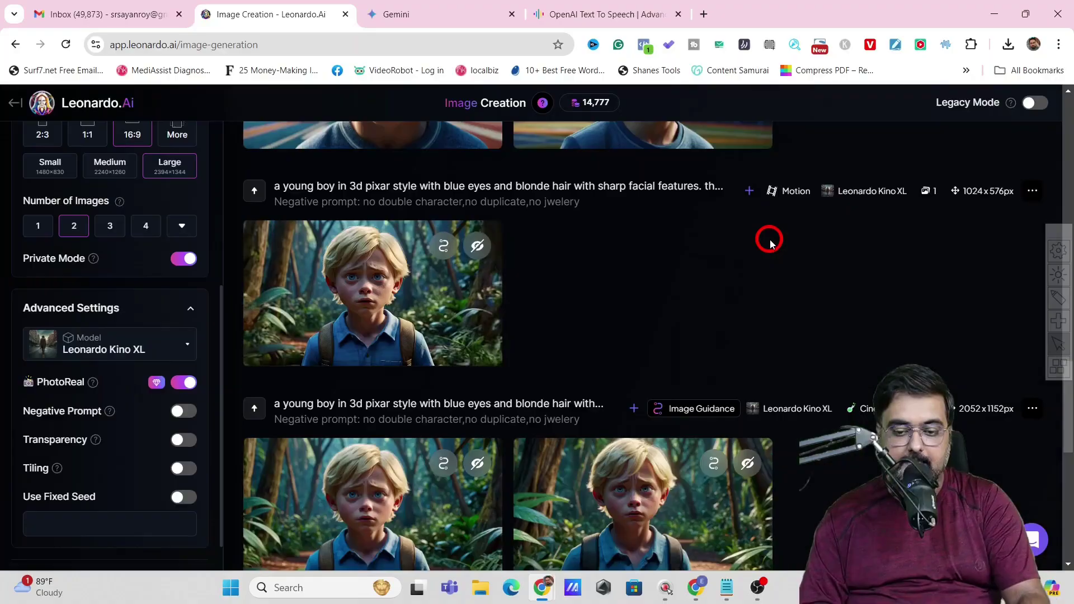
left_click(1068, 92)
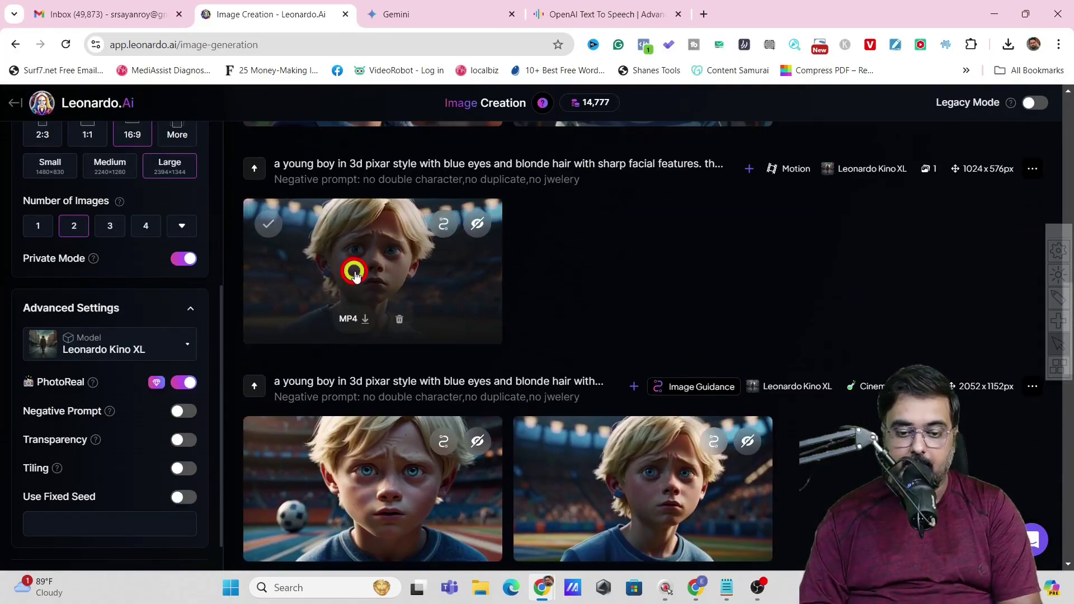
left_click(355, 273)
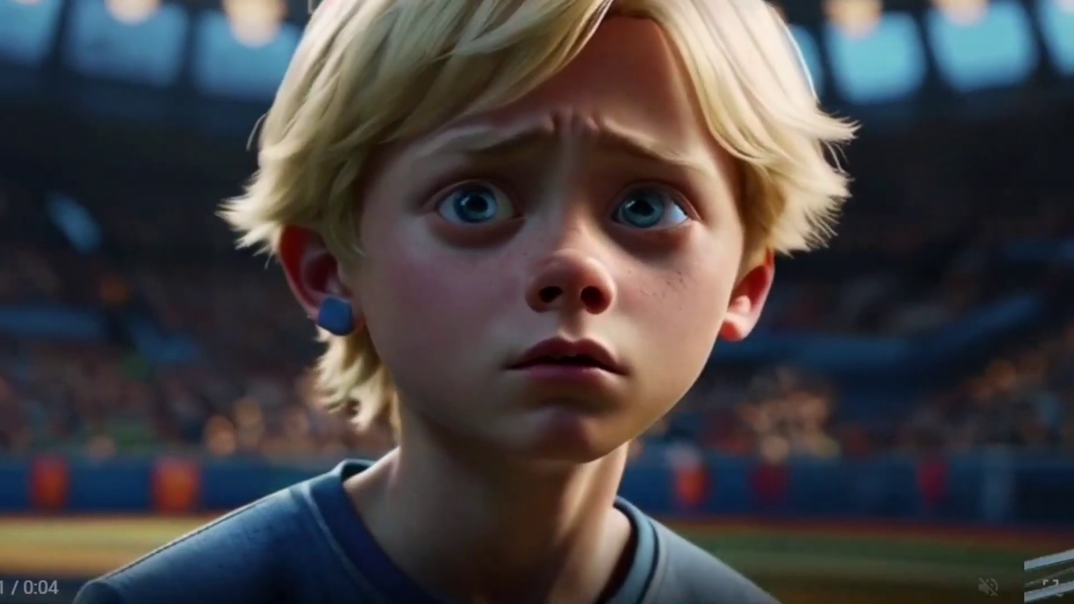
left_click(1064, 105)
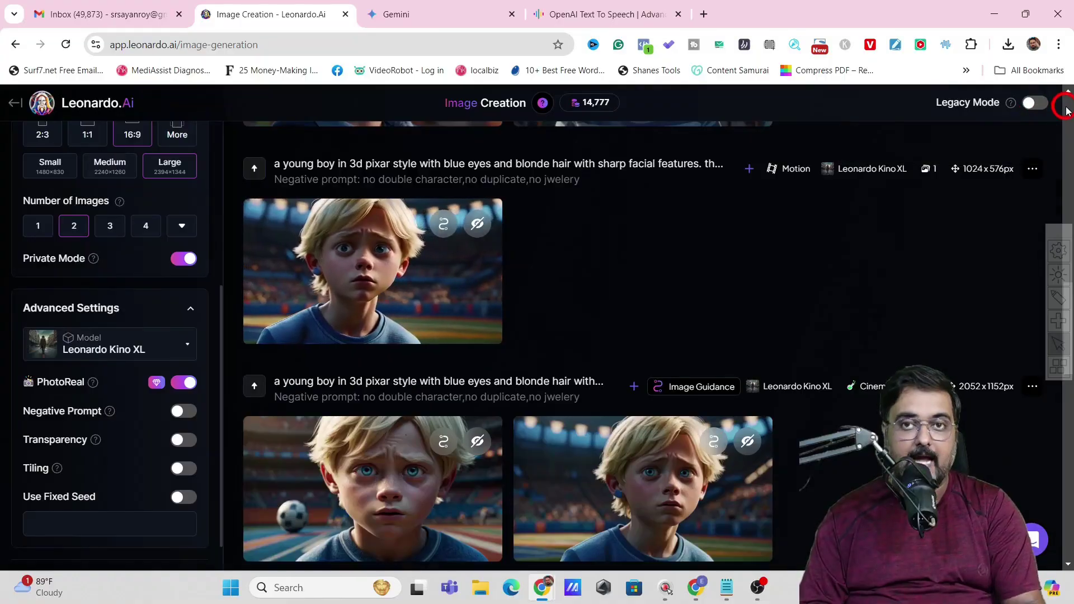
View the second jungle image full size, then move to the OpenAI Text To Speech page.
left_click(1065, 109)
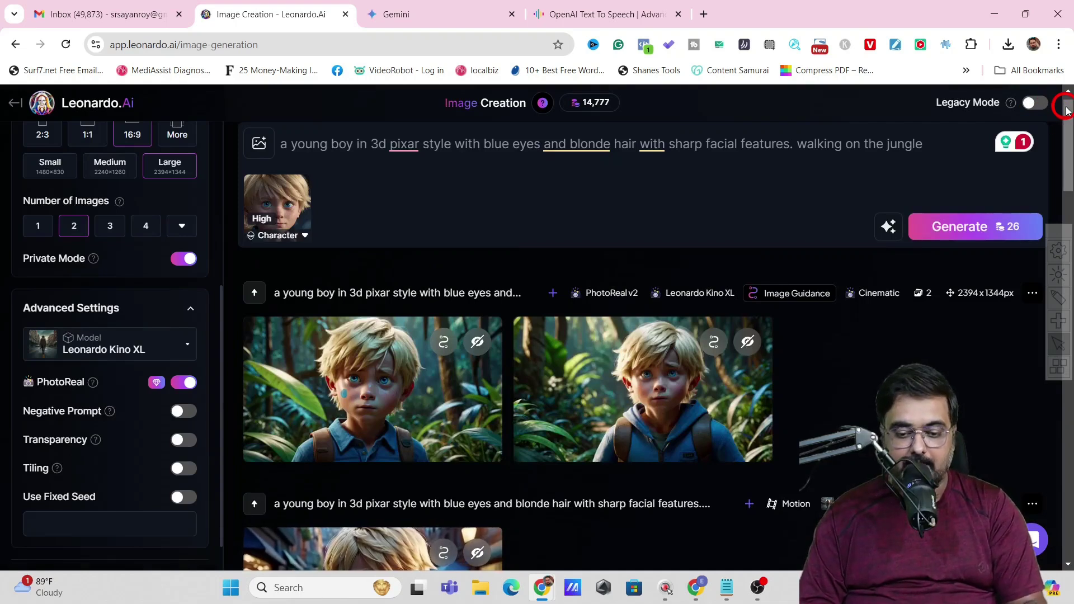
left_click(594, 386)
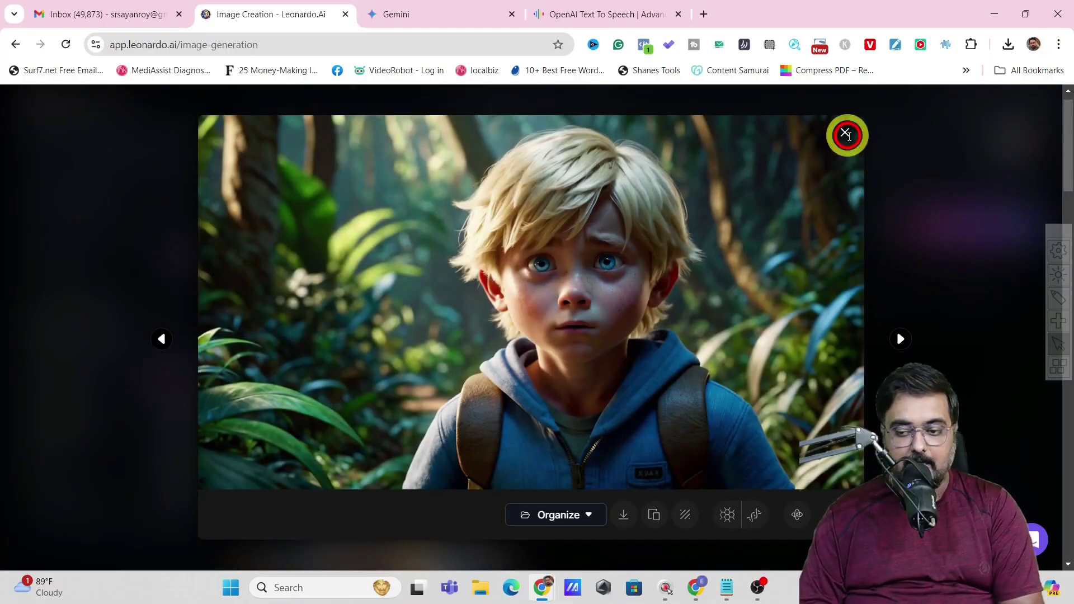
left_click(846, 135)
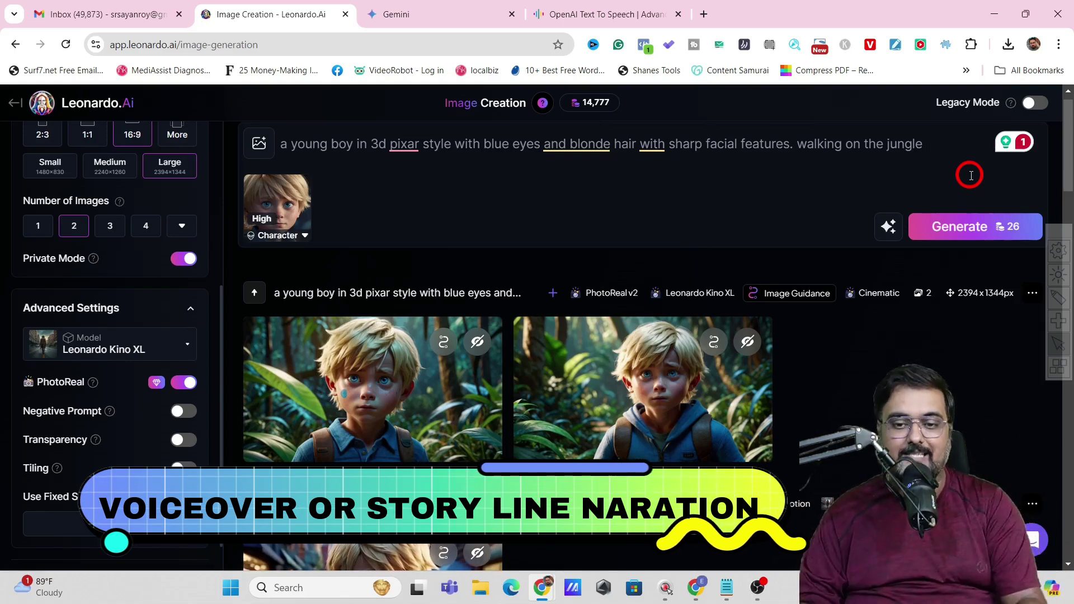
left_click(584, 13)
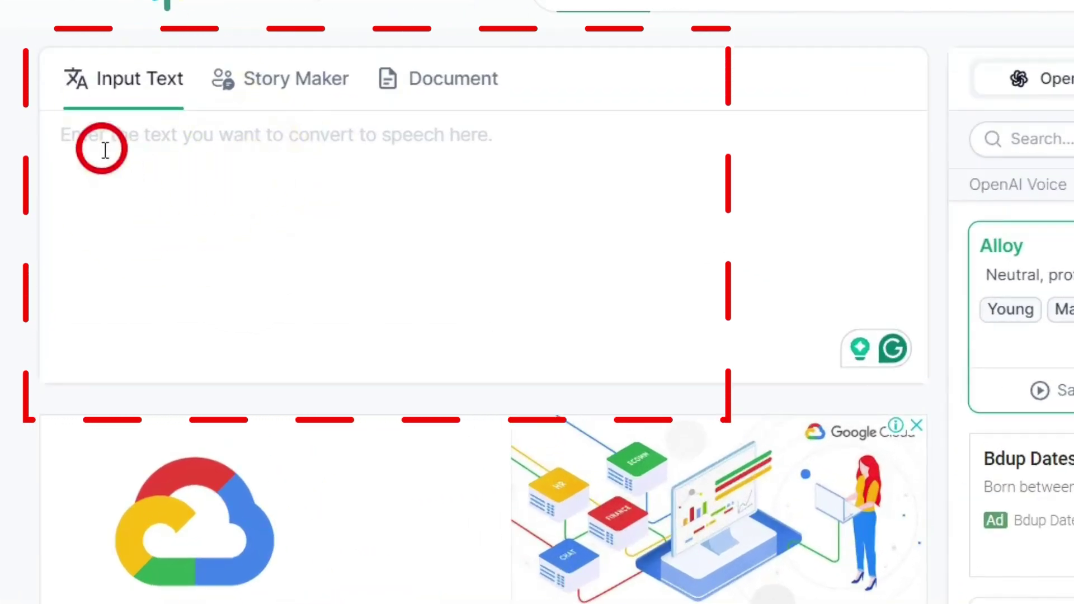
Paste the young boy walking through busy streets sentence as input text and preview the Alloy voice.
left_click(105, 150)
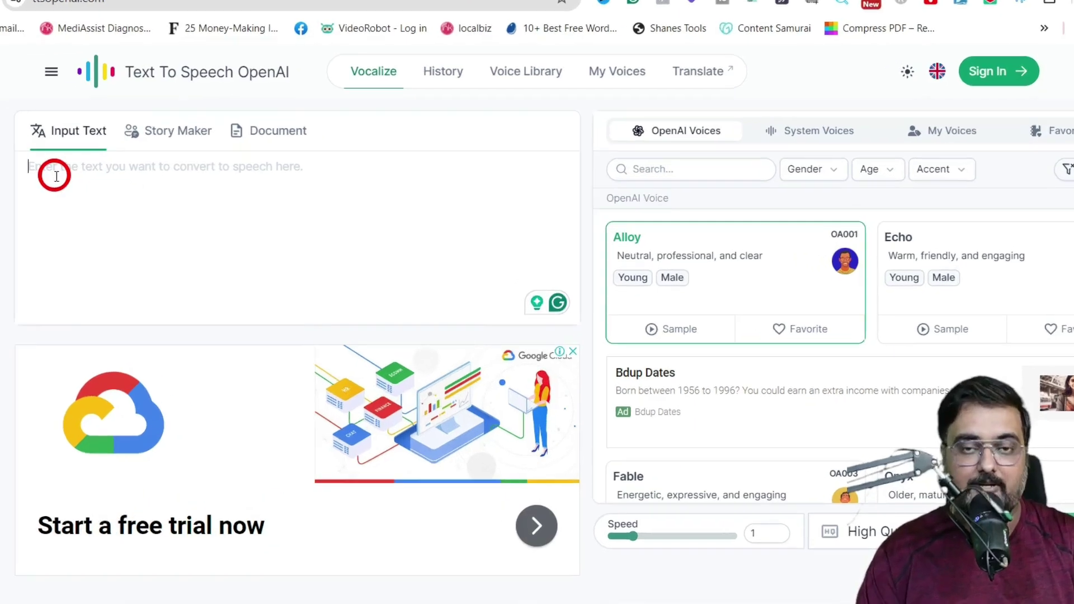
type("a young boy walking through the busy streets unaware of the dangers that awaited him.")
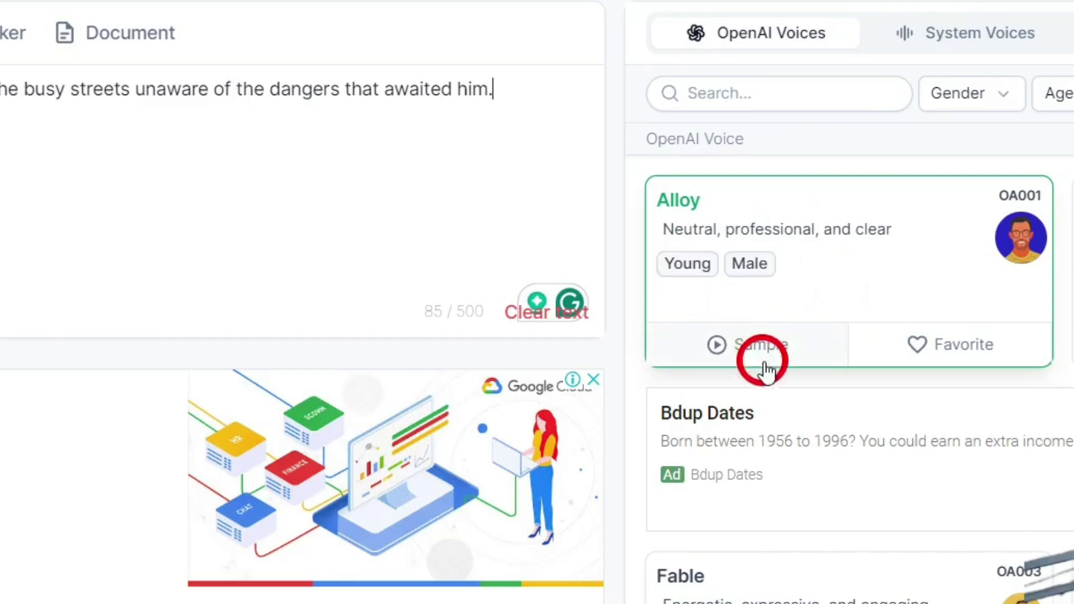
left_click(747, 349)
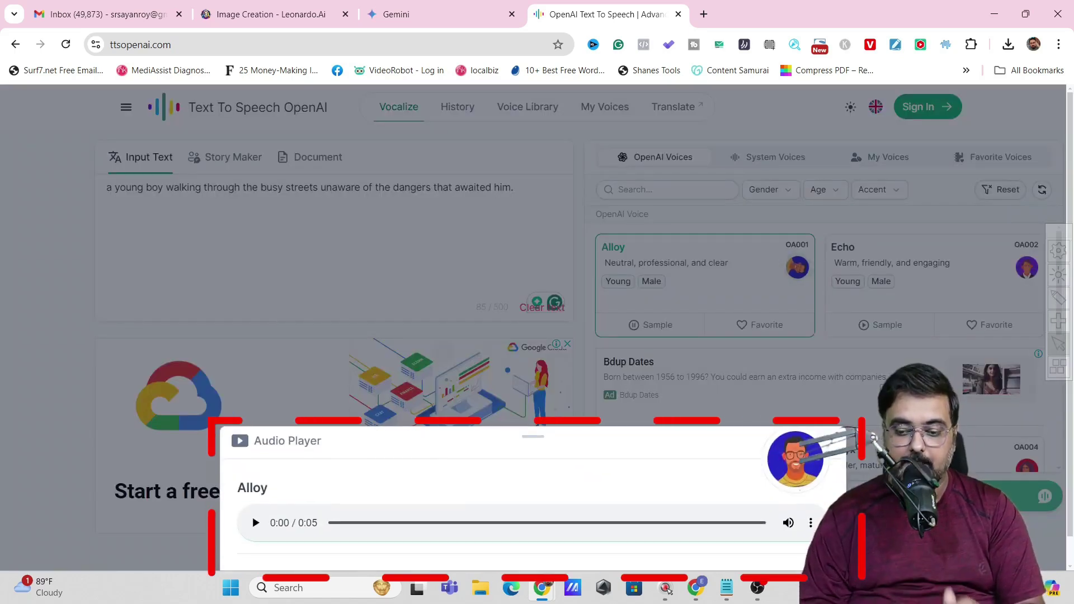
Play the generated Alloy narration and check its playback options.
left_click(255, 523)
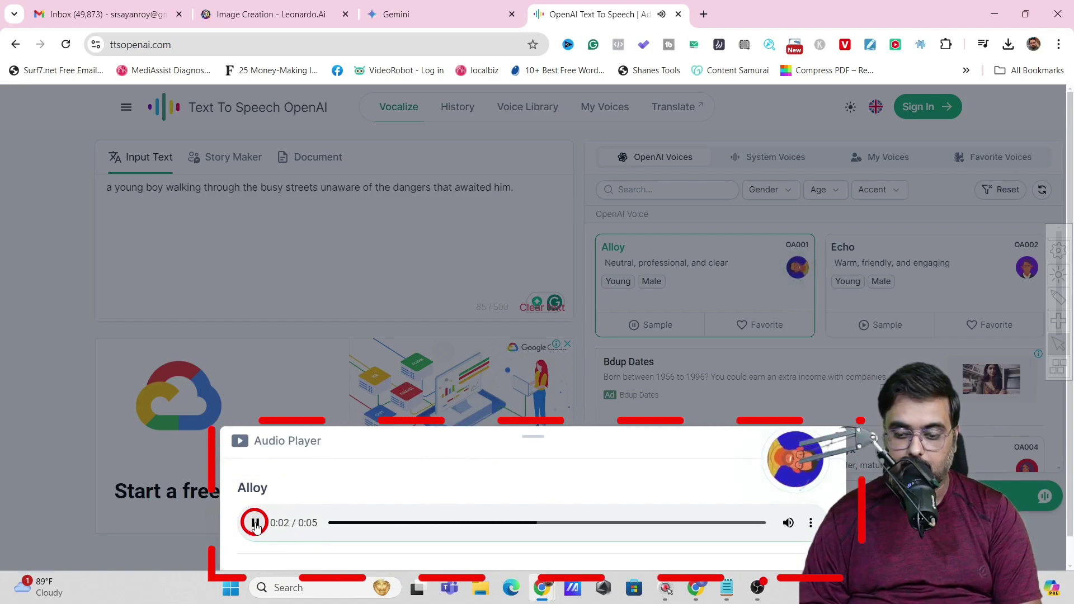
left_click(811, 522)
left_click(687, 473)
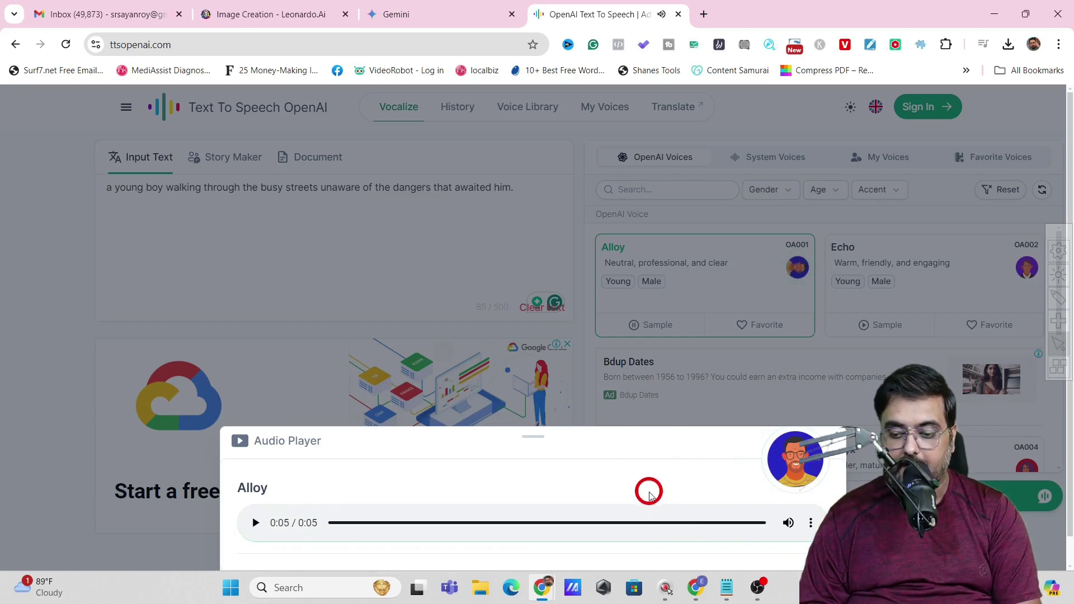
Open the Alloy narration audio in a new tab and download the file.
left_click(818, 523)
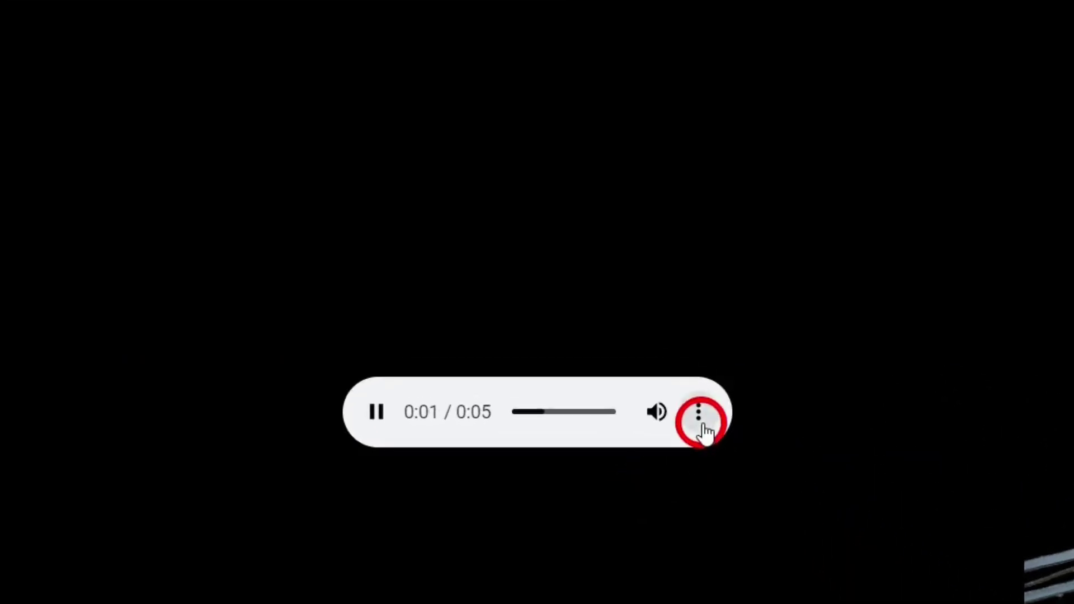
left_click(699, 421)
left_click(625, 351)
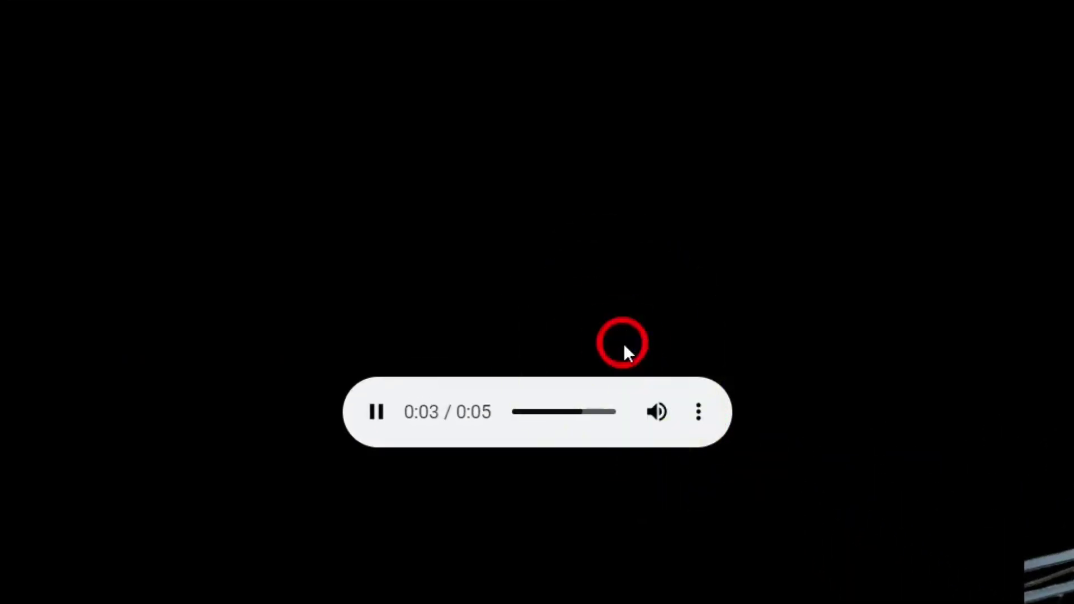
Return to the Leonardo.Ai Image Creation tab.
left_click(848, 22)
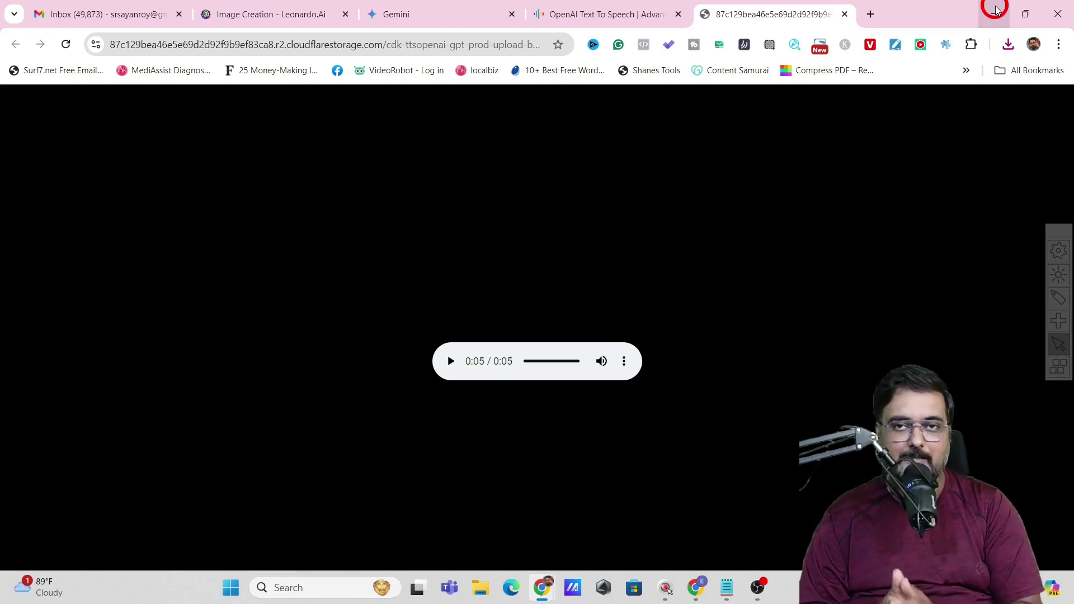
left_click(287, 15)
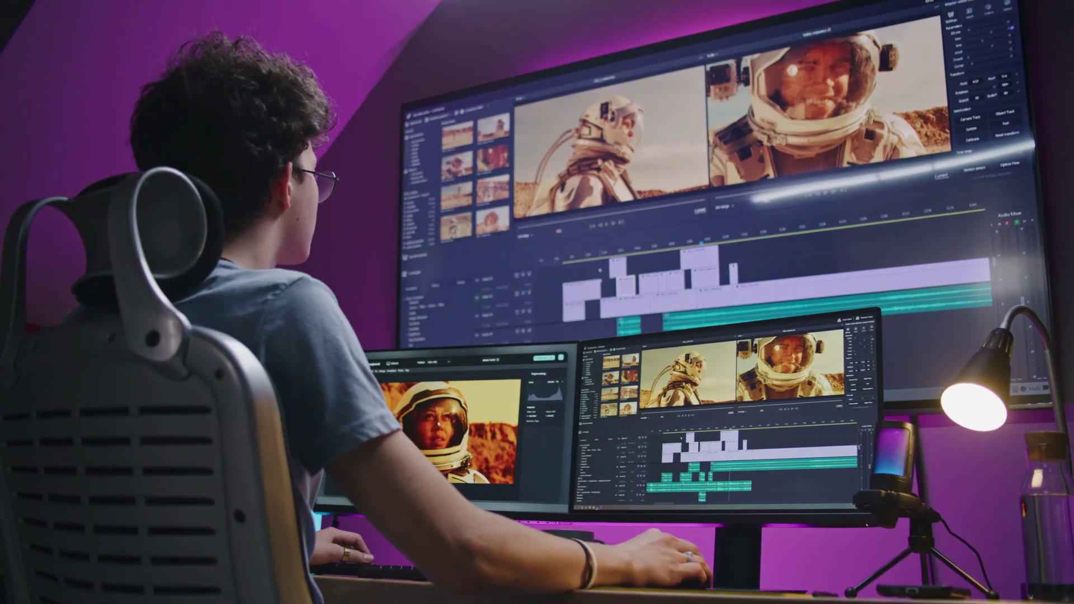